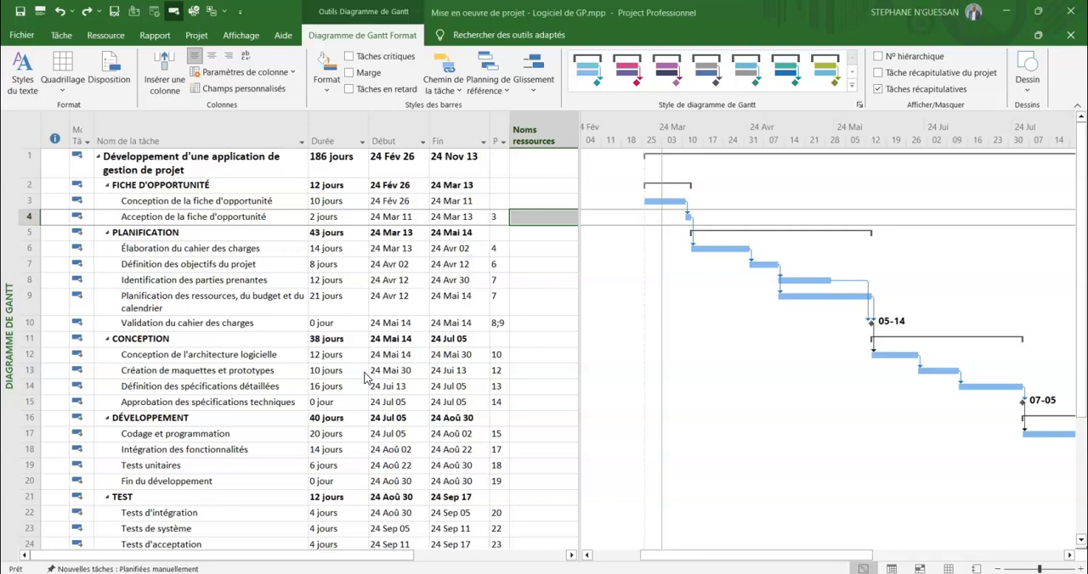
click(371, 342)
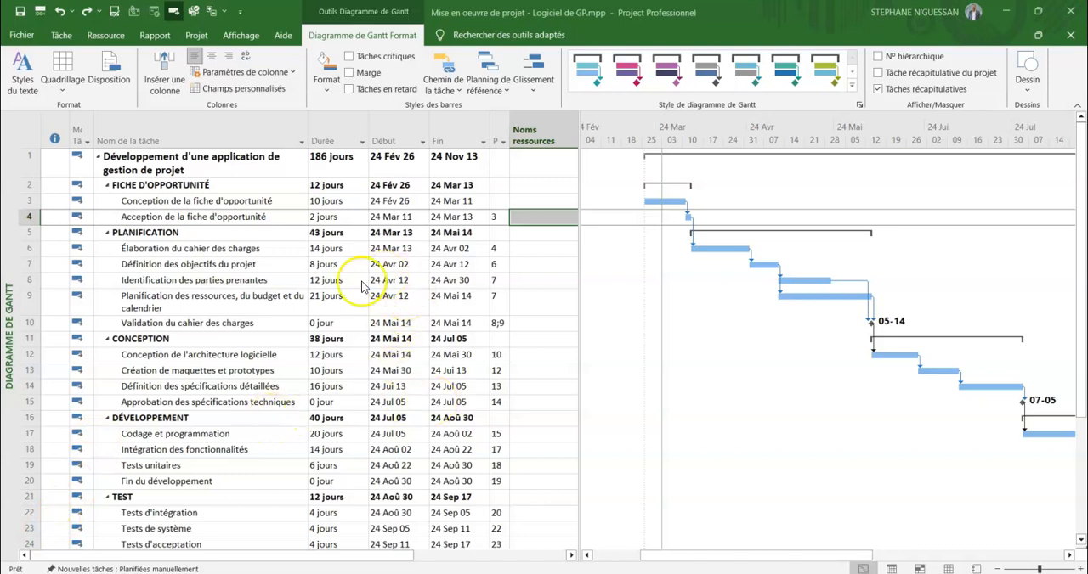
scroll(372, 213, down, 1)
scroll(364, 275, up, 1)
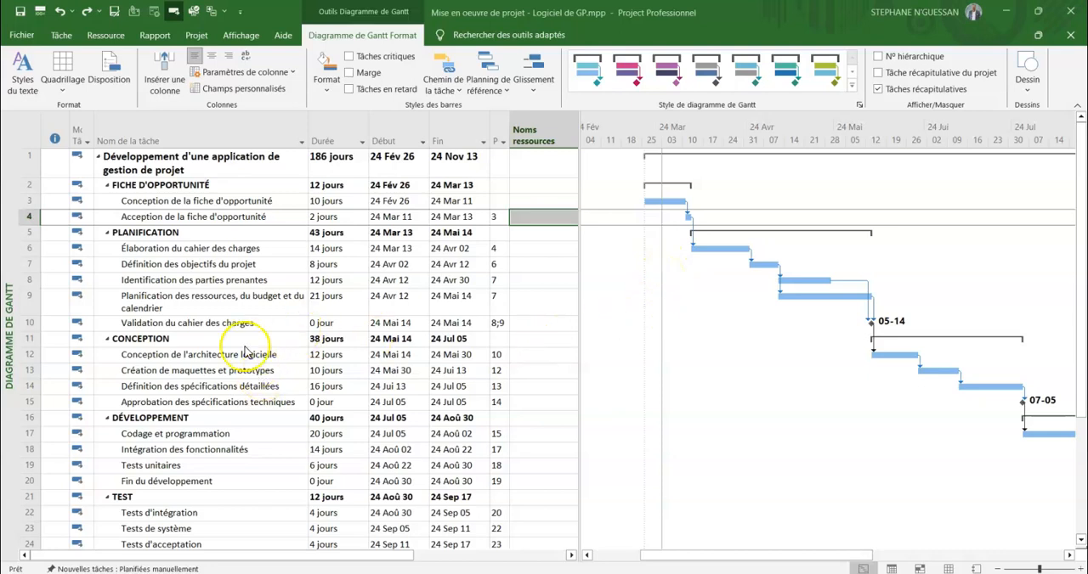
click(100, 37)
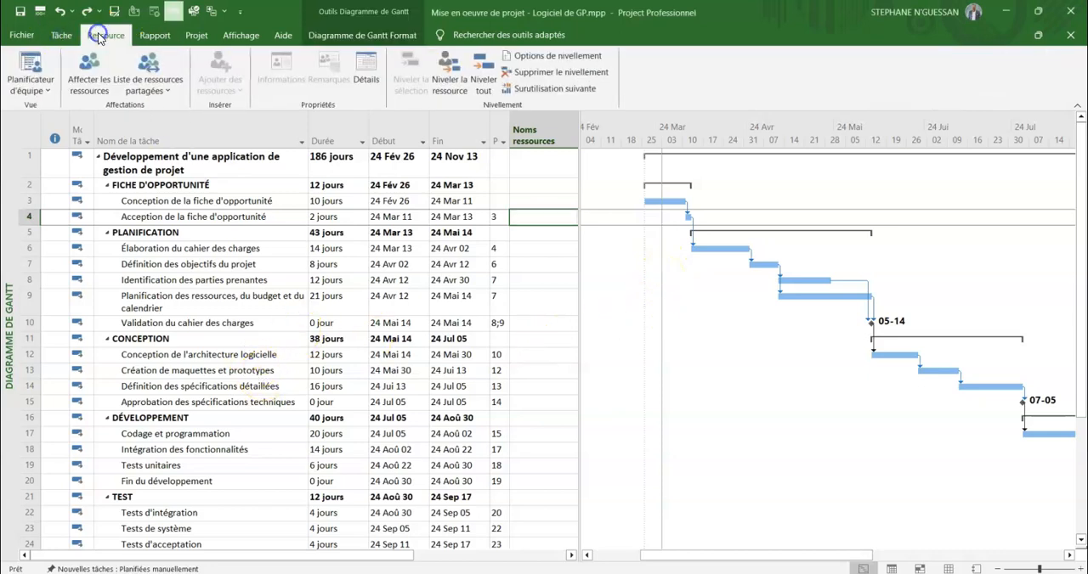
click(61, 35)
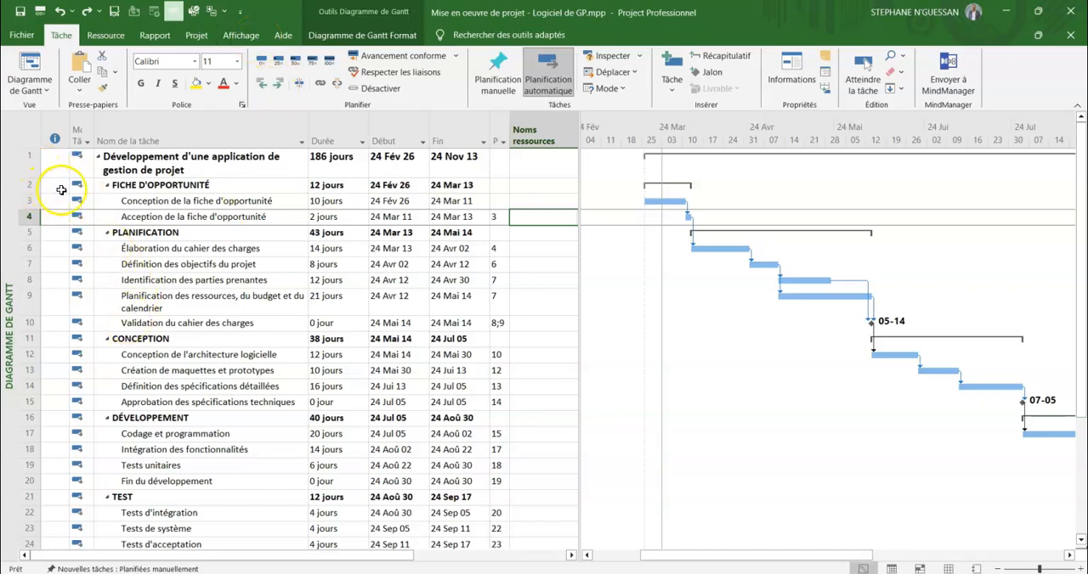
click(170, 202)
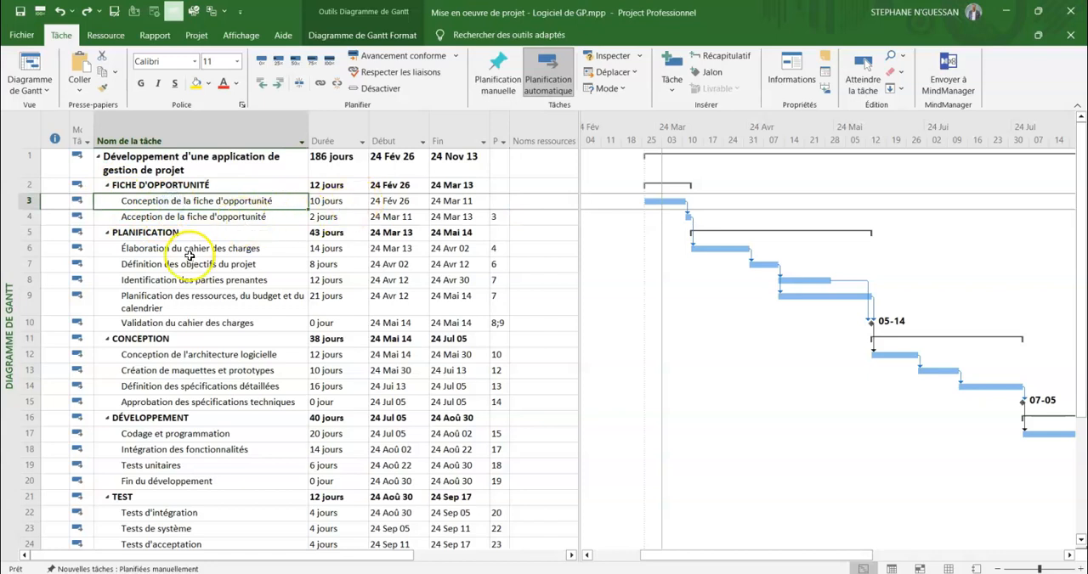
click(164, 215)
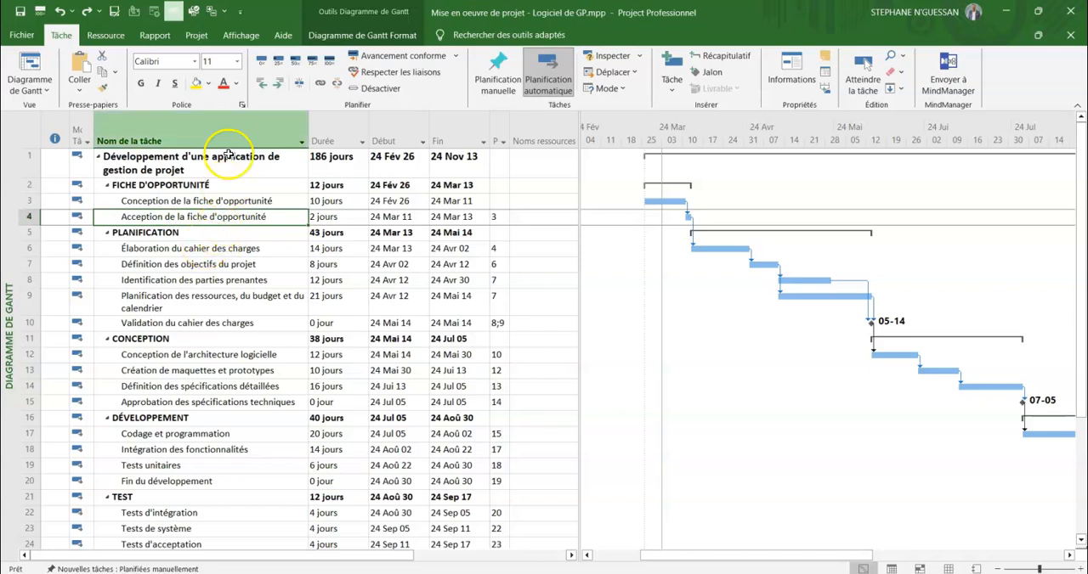
click(197, 37)
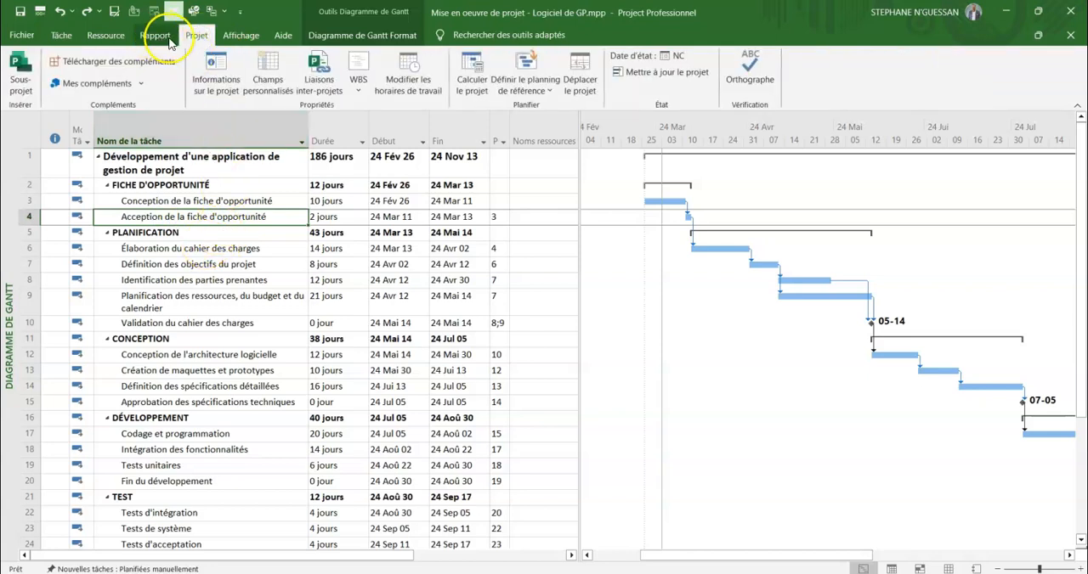
click(237, 37)
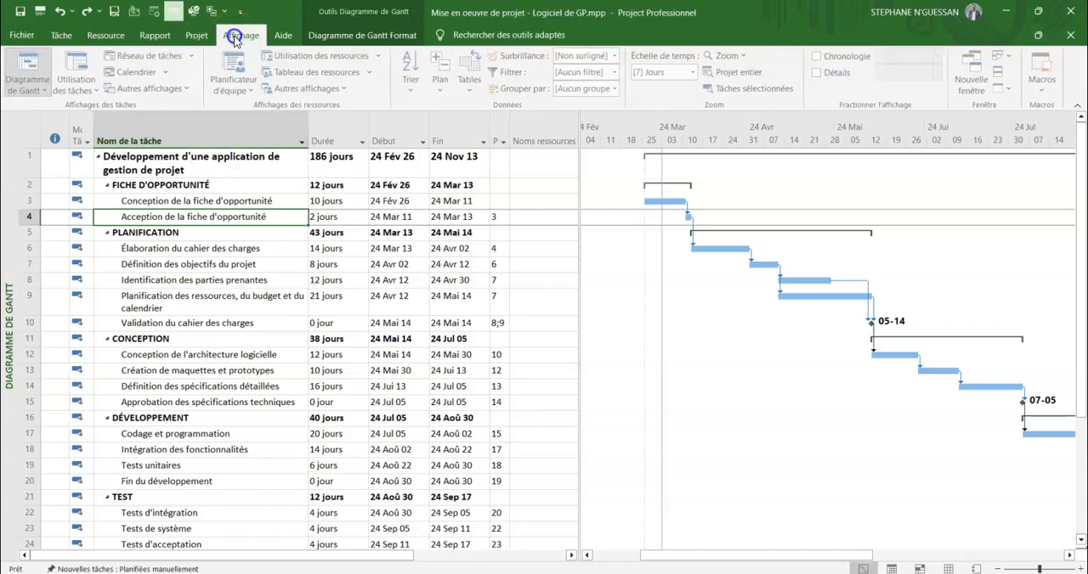
Display the "Vue d'ensemble du projet" dashboard report to review the project's progress, and return to the Gantt chart.
click(164, 38)
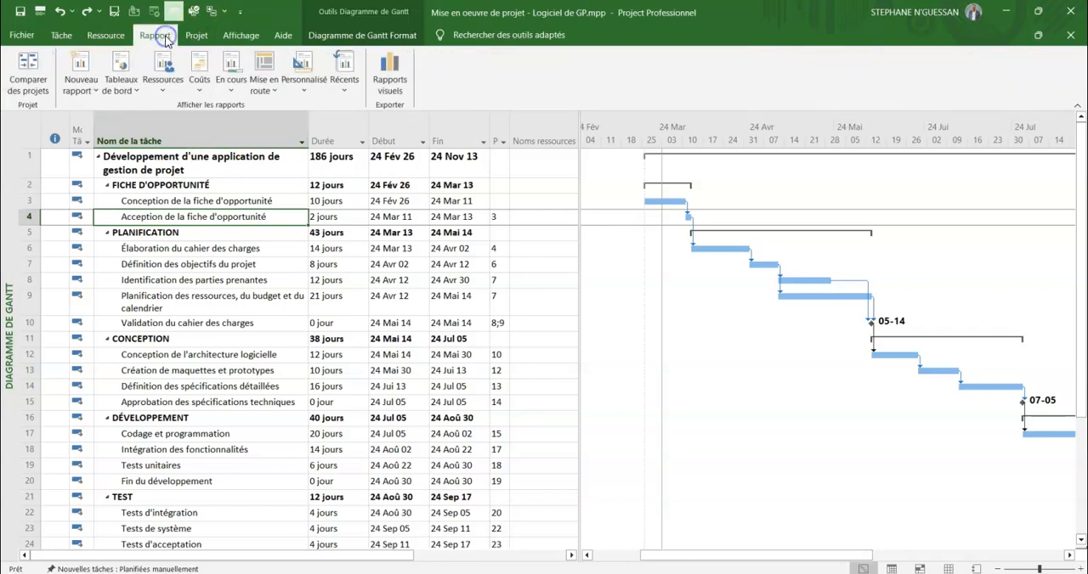
click(133, 92)
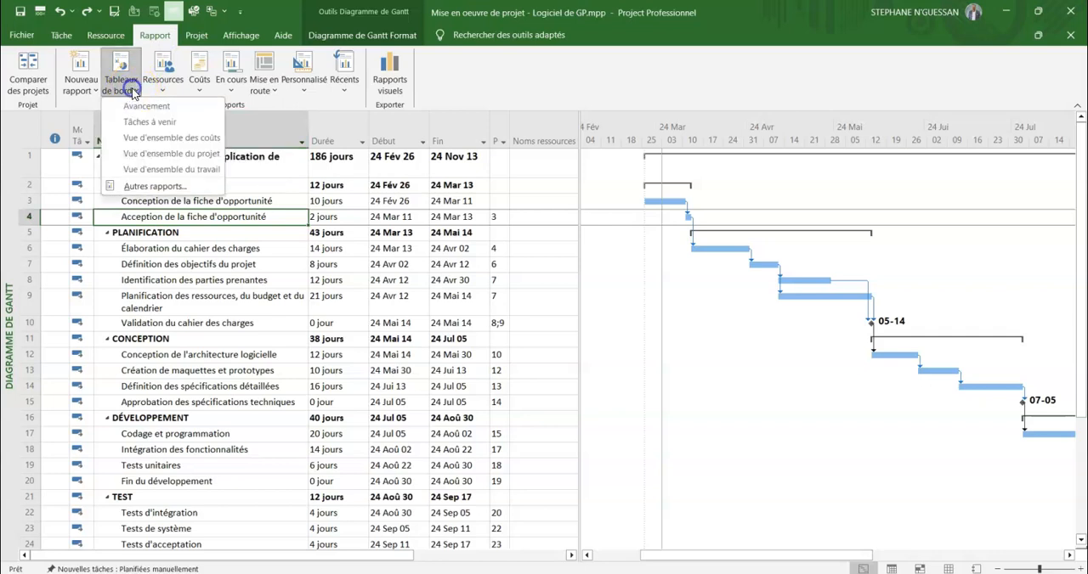
click(170, 156)
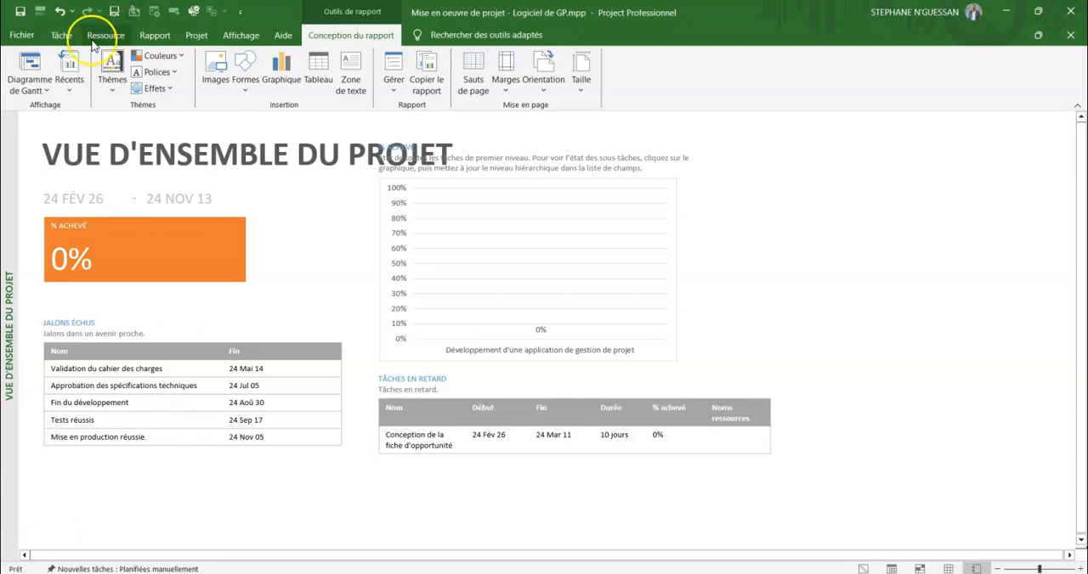
click(63, 12)
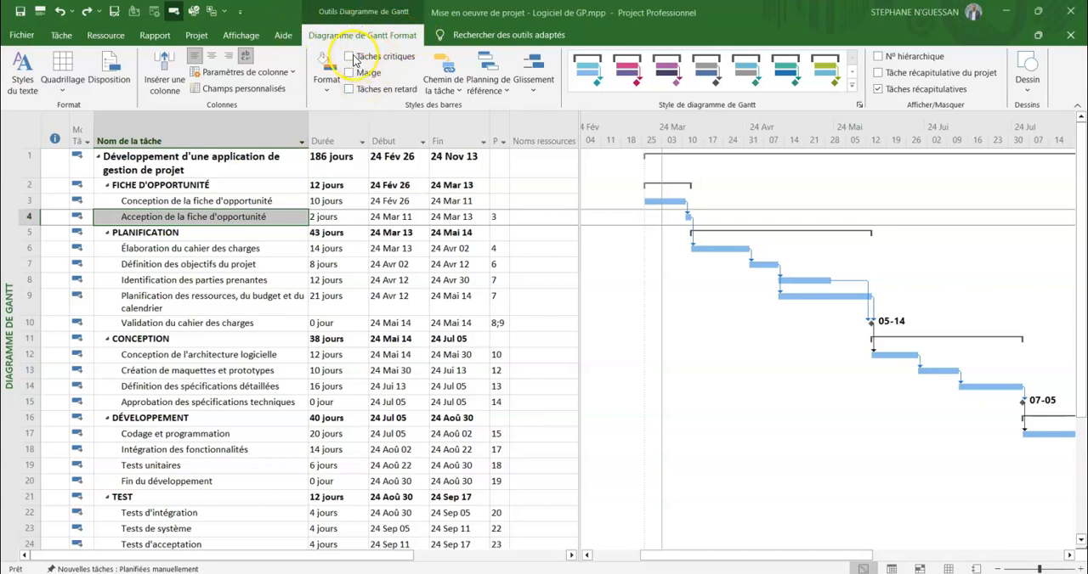
Highlight the late tasks on the Gantt chart to check them, and turn the highlighting off again.
click(346, 90)
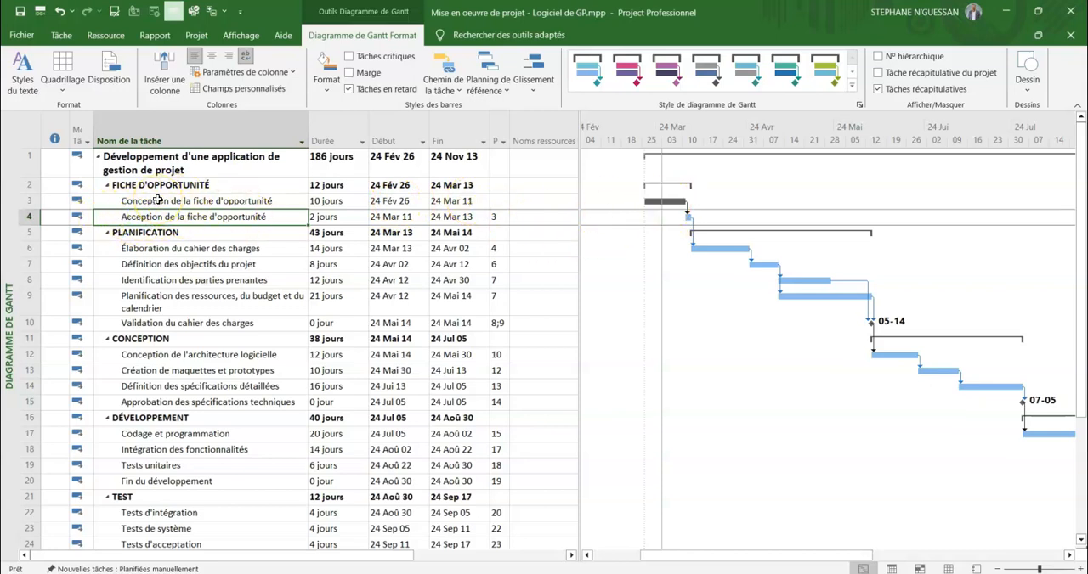
click(349, 89)
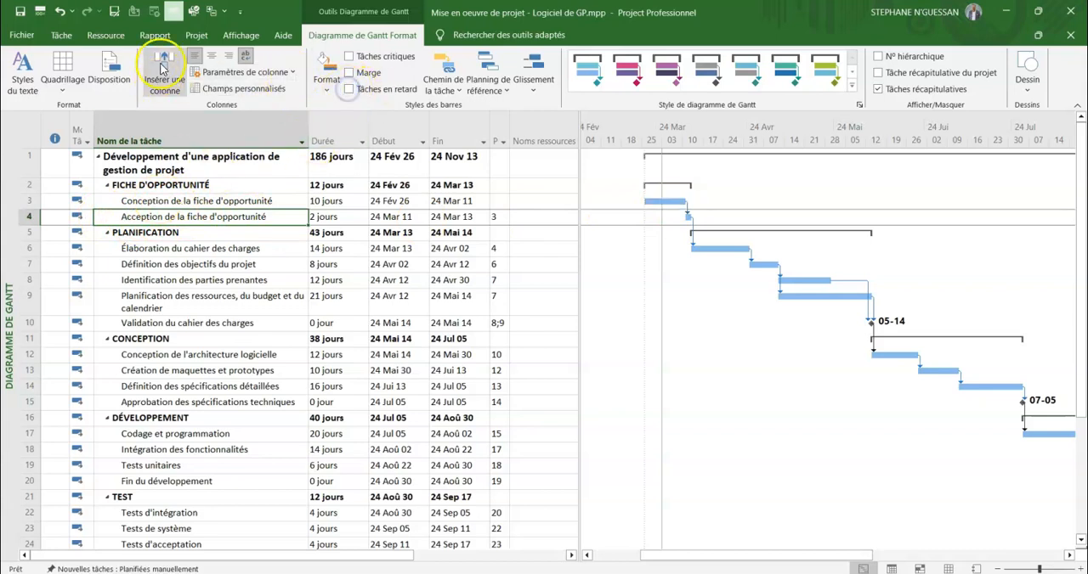
Mark the task "Conception de la fiche d'opportunité" as 50% complete.
click(61, 34)
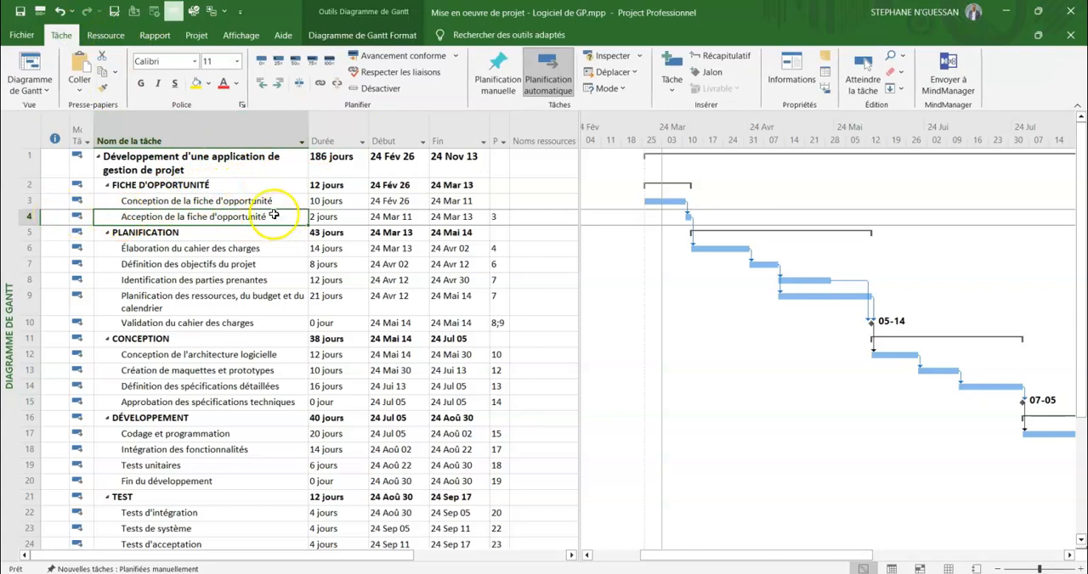
click(31, 203)
click(277, 67)
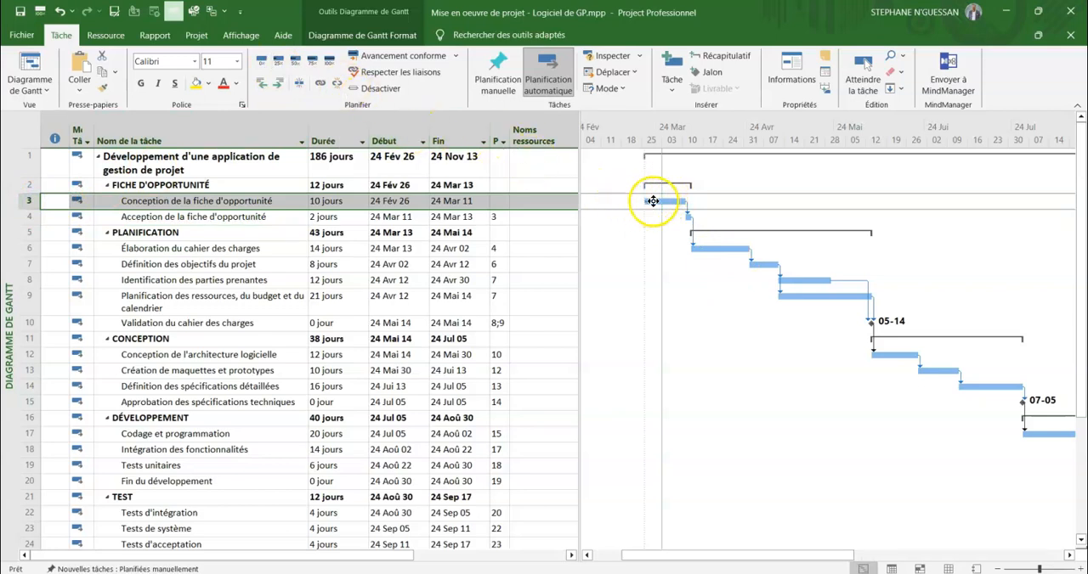
click(294, 62)
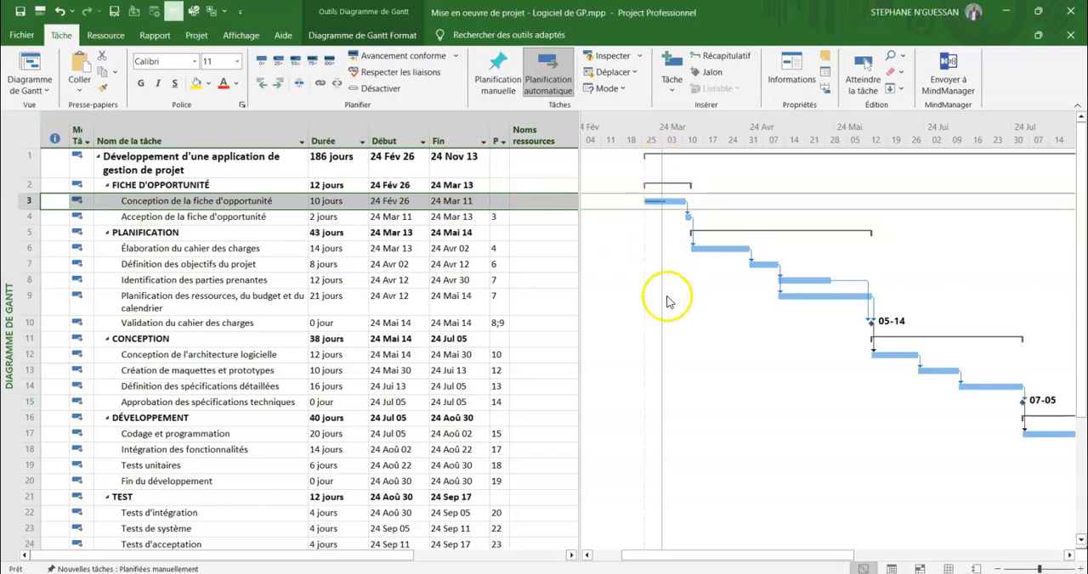
Check again for late tasks with the first task's new progress, and switch the late-task display back off.
click(361, 34)
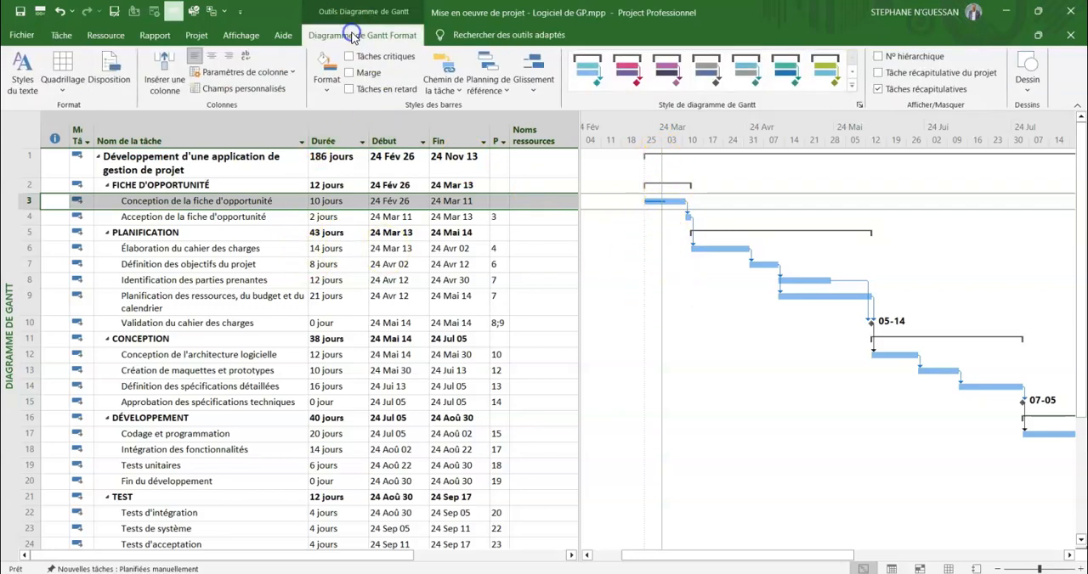
click(349, 90)
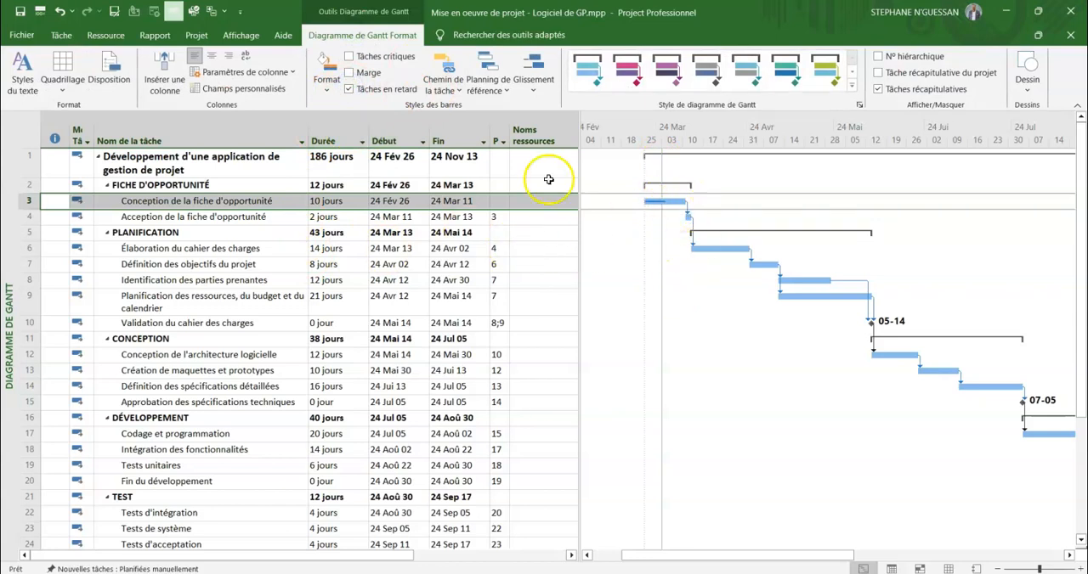
click(350, 91)
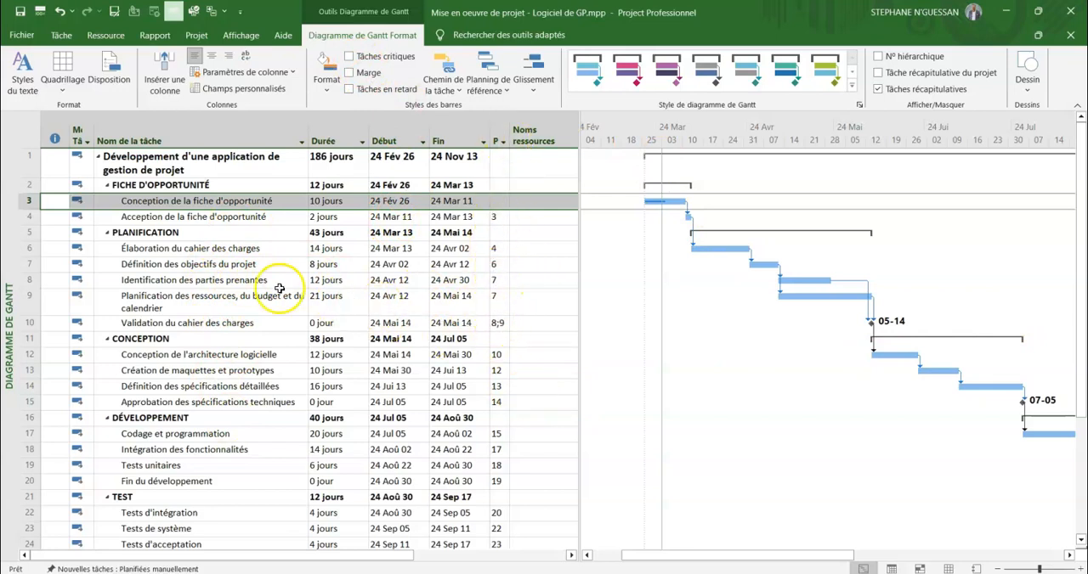
Highlight the critical tasks on the Gantt chart, examine the critical path down the task list, and remove the highlighting.
scroll(188, 392, down, 3)
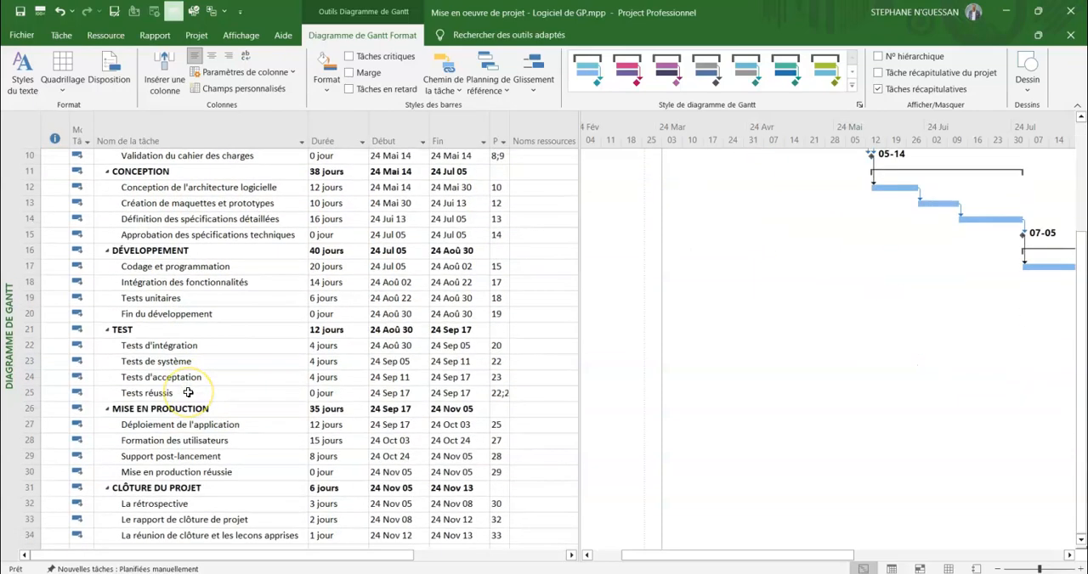
scroll(188, 392, up, 5)
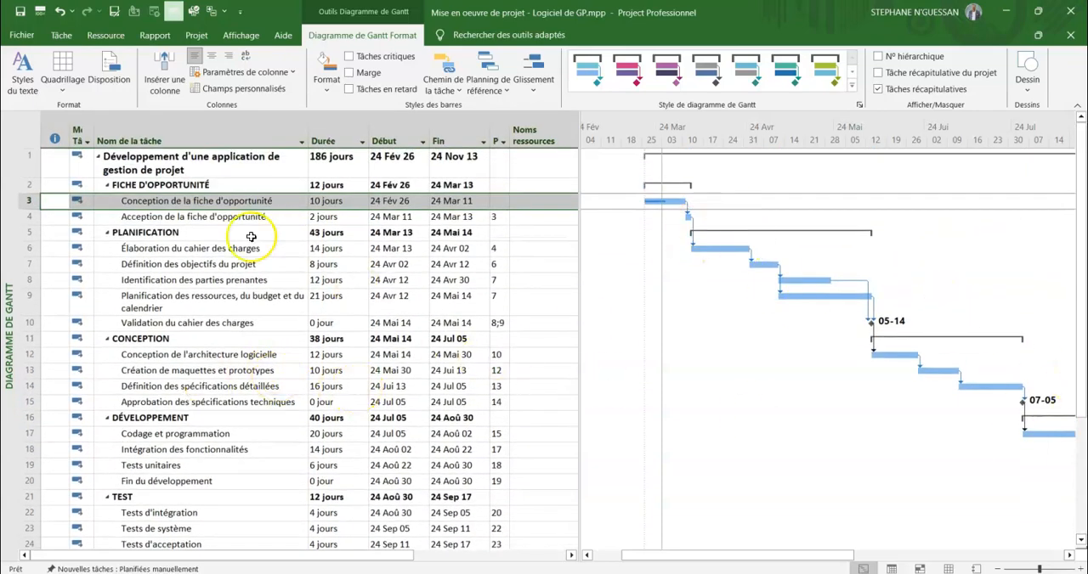
click(348, 58)
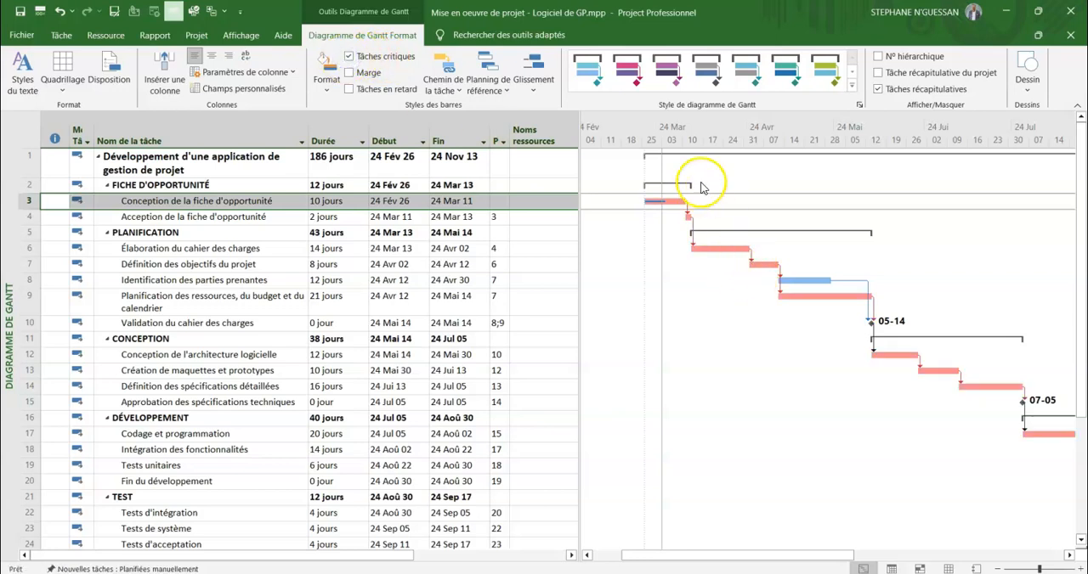
scroll(793, 309, down, 3)
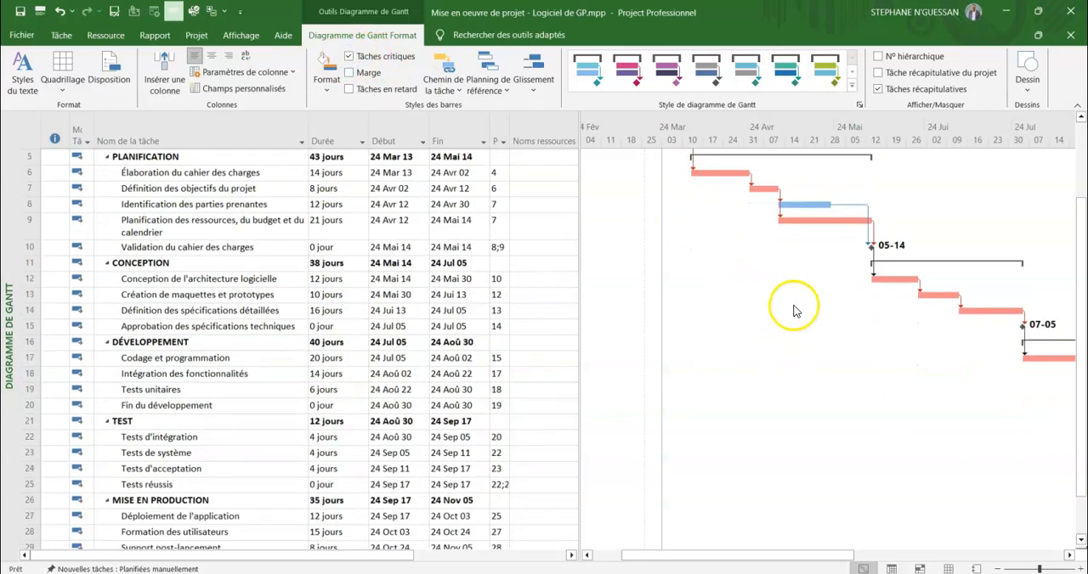
scroll(888, 301, up, 2)
scroll(902, 295, up, 4)
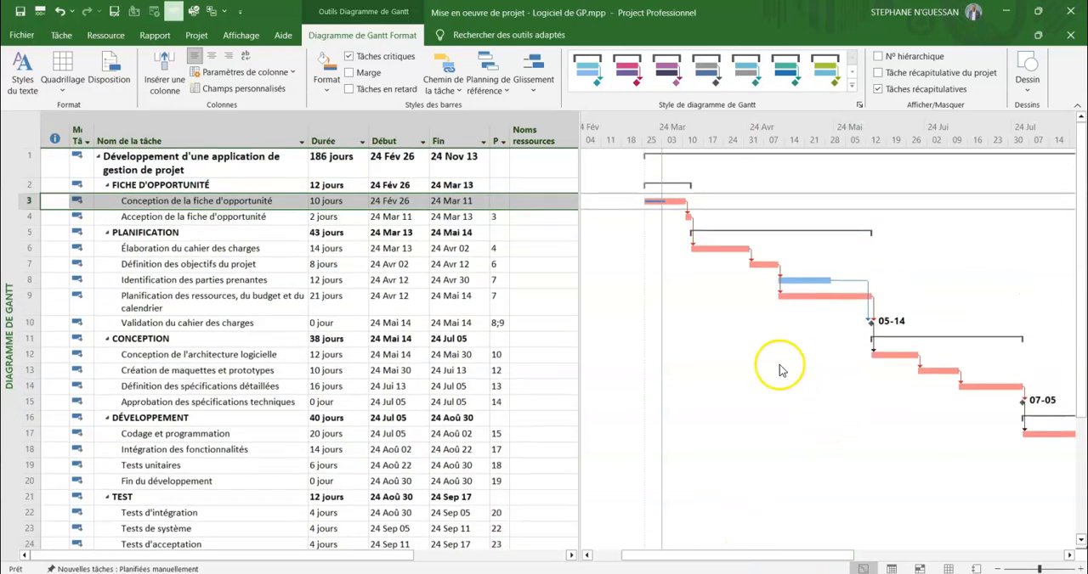
click(243, 308)
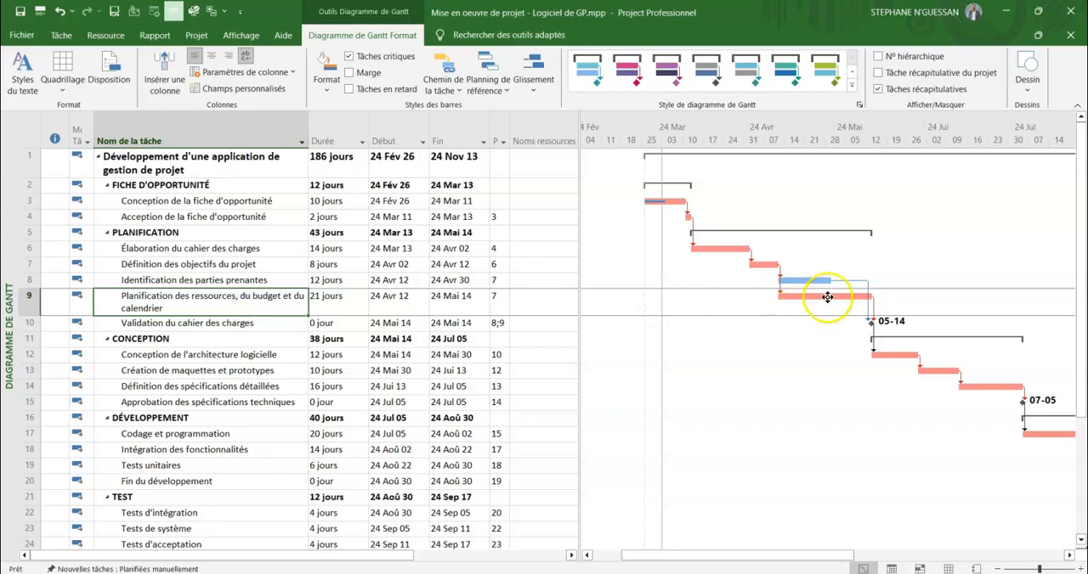
mouse_move(827, 298)
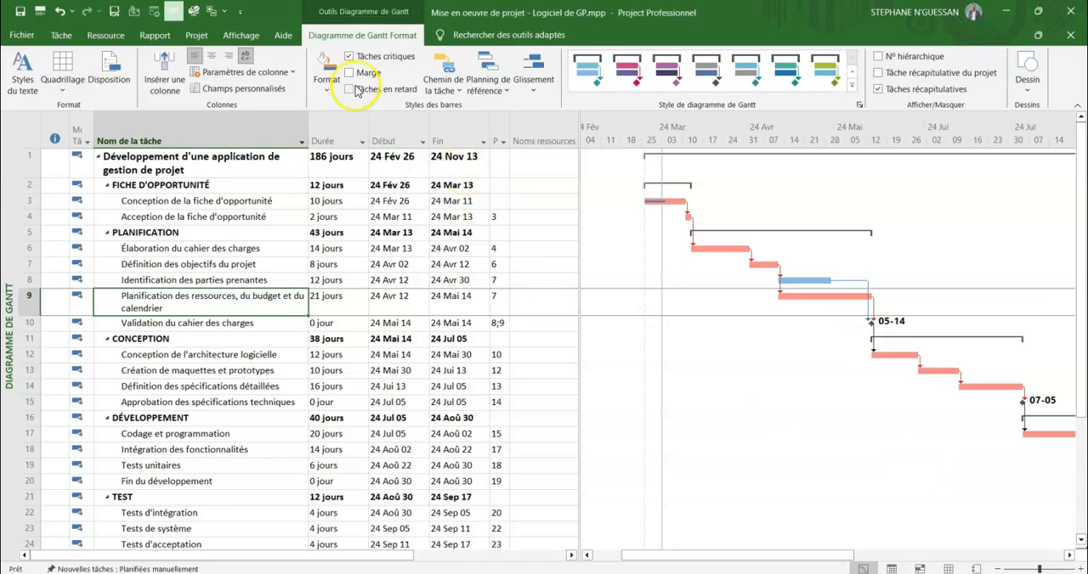
click(349, 57)
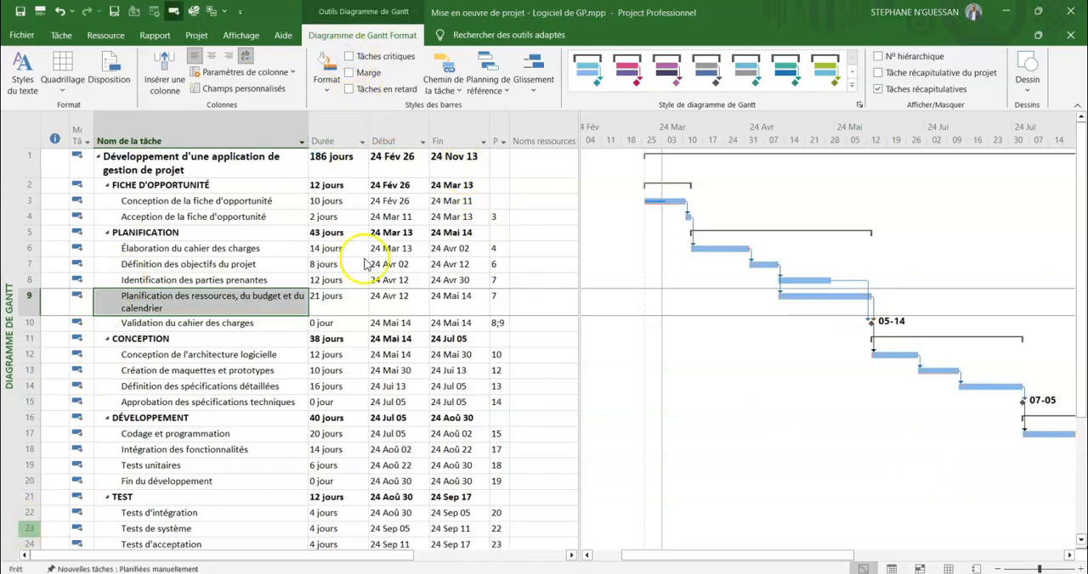
Display task slack on the Gantt bars, inspect it for "Identification des parties prenantes", and hide the slack again.
click(348, 75)
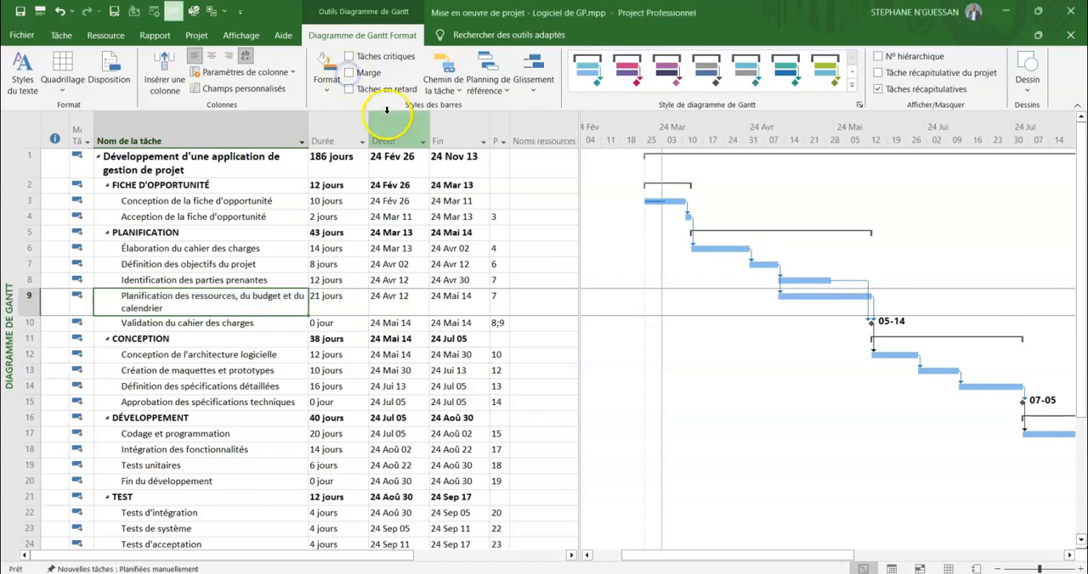
click(352, 74)
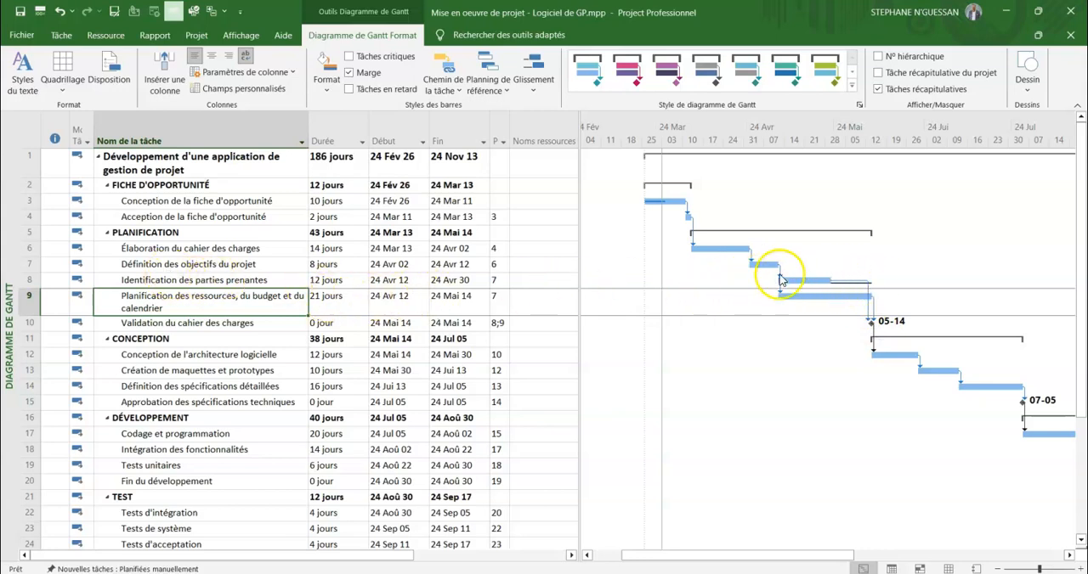
click(321, 280)
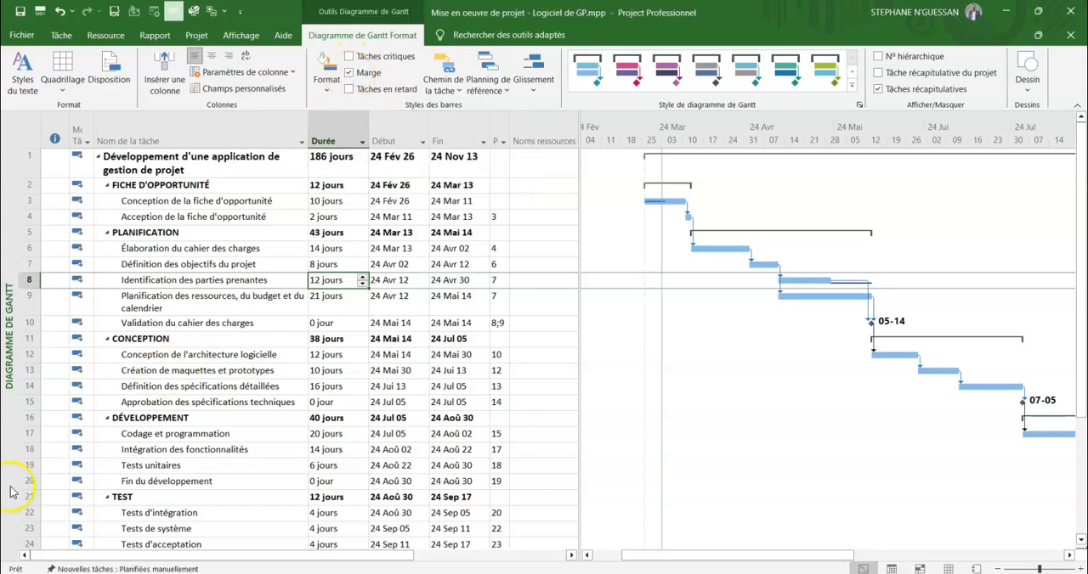
key(Escape)
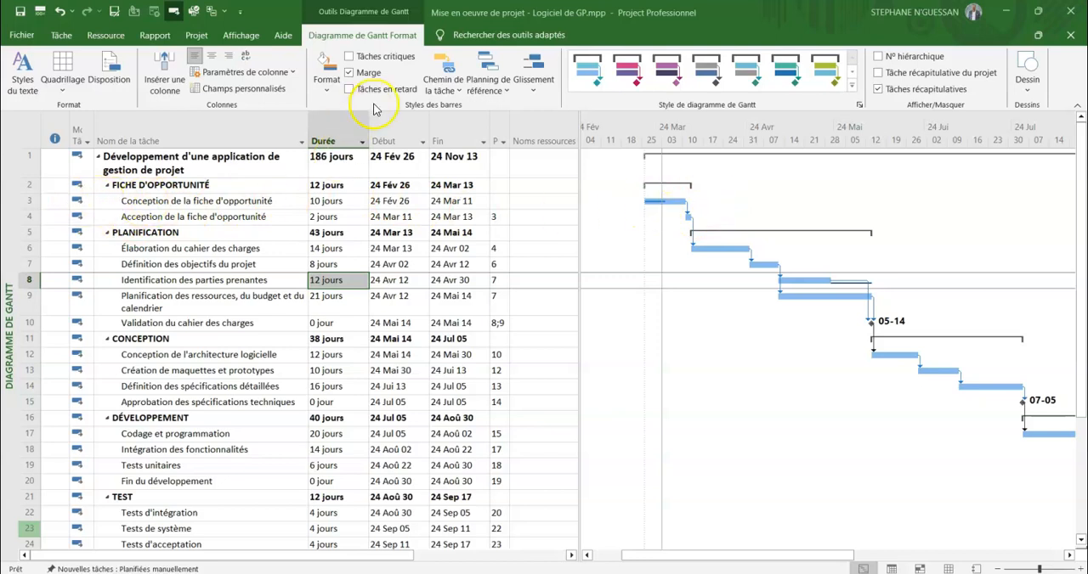
click(349, 74)
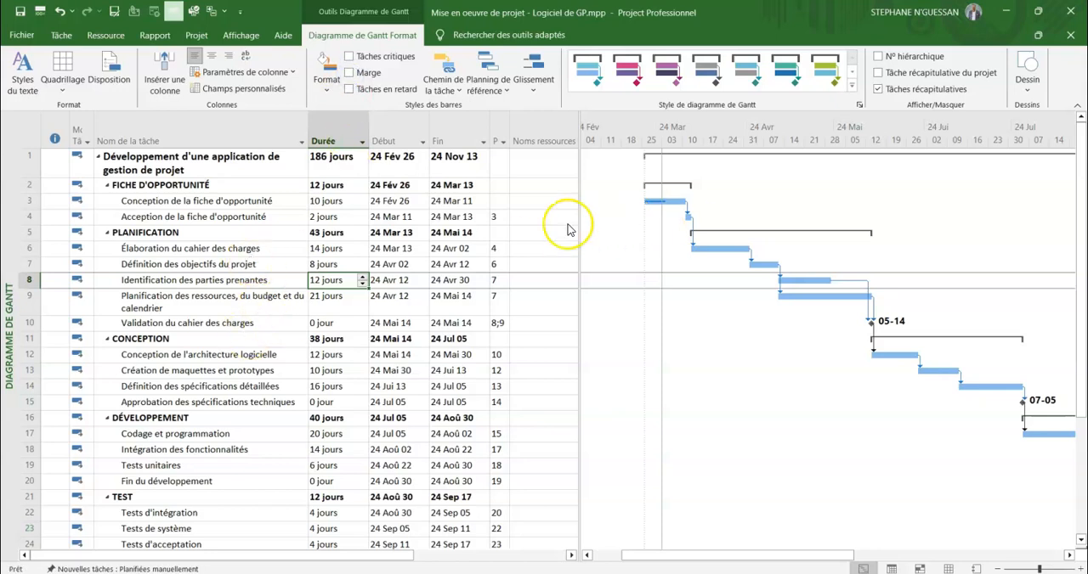
Open the "Vue d'ensemble du projet" dashboard, examine the project's overall progress, milestones and late tasks, and return to the Gantt chart.
click(155, 35)
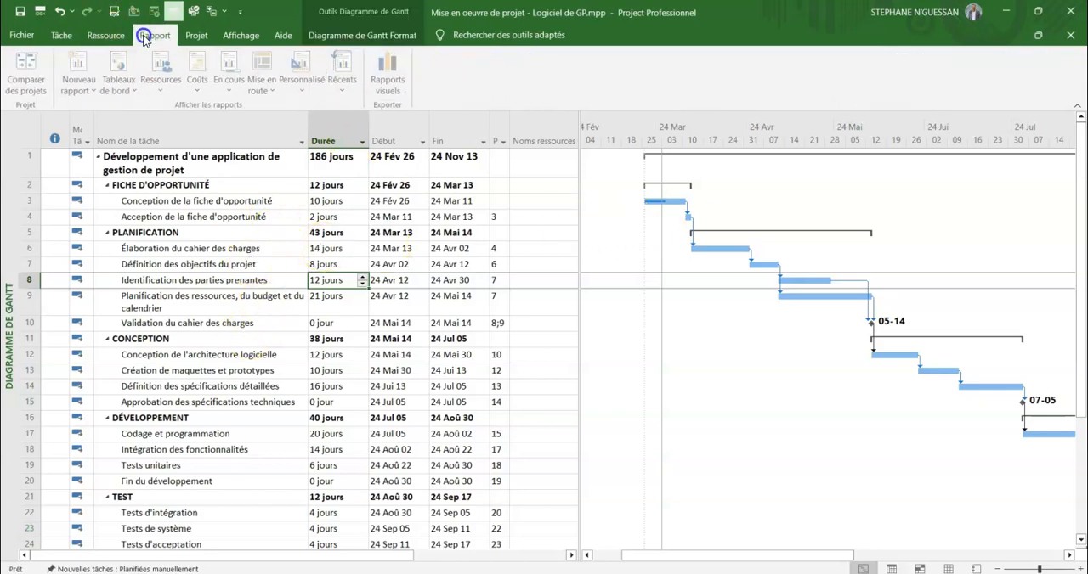
click(128, 92)
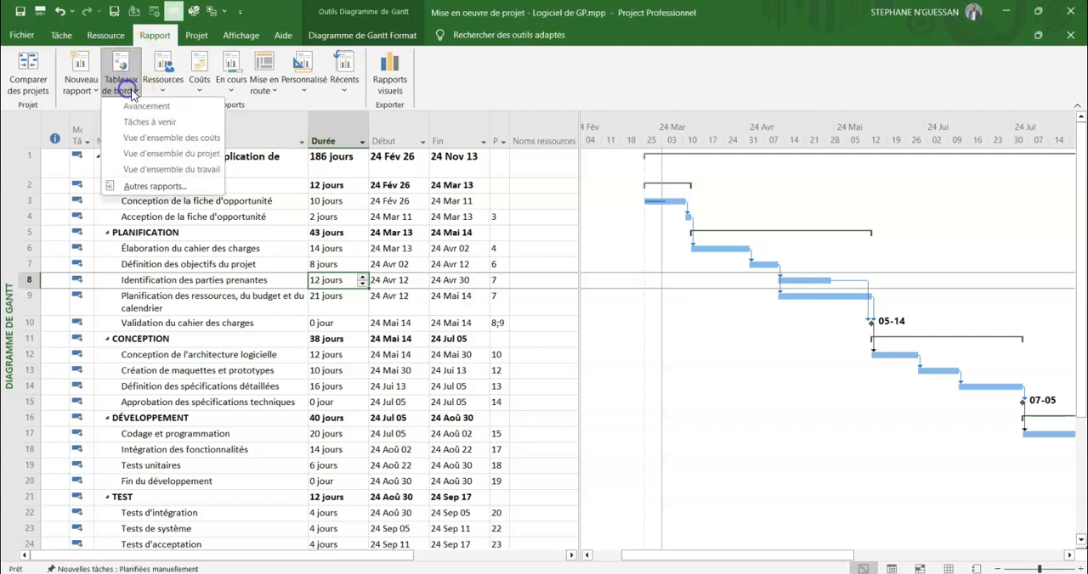
click(167, 154)
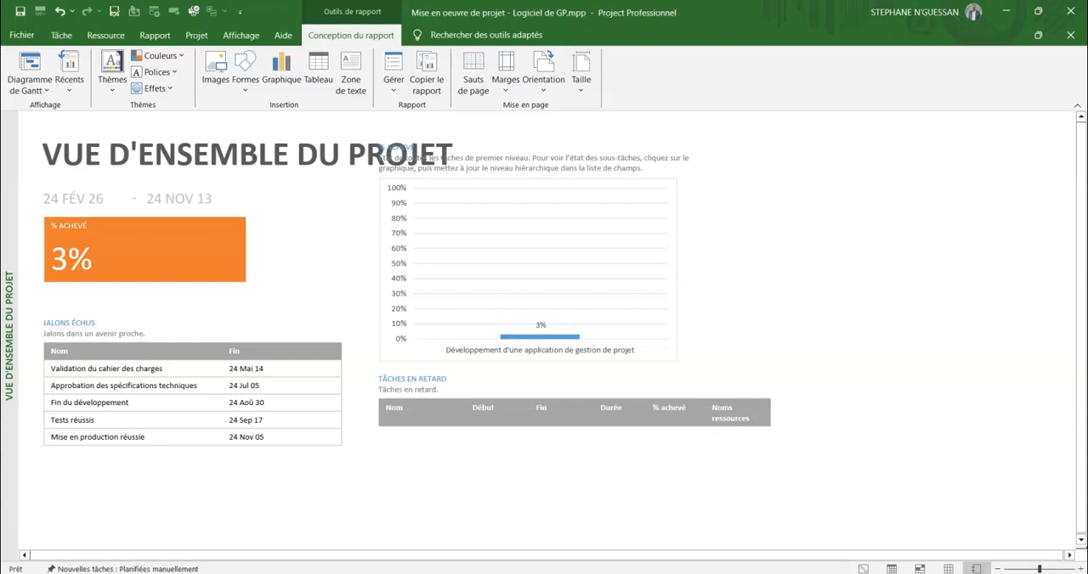
click(60, 11)
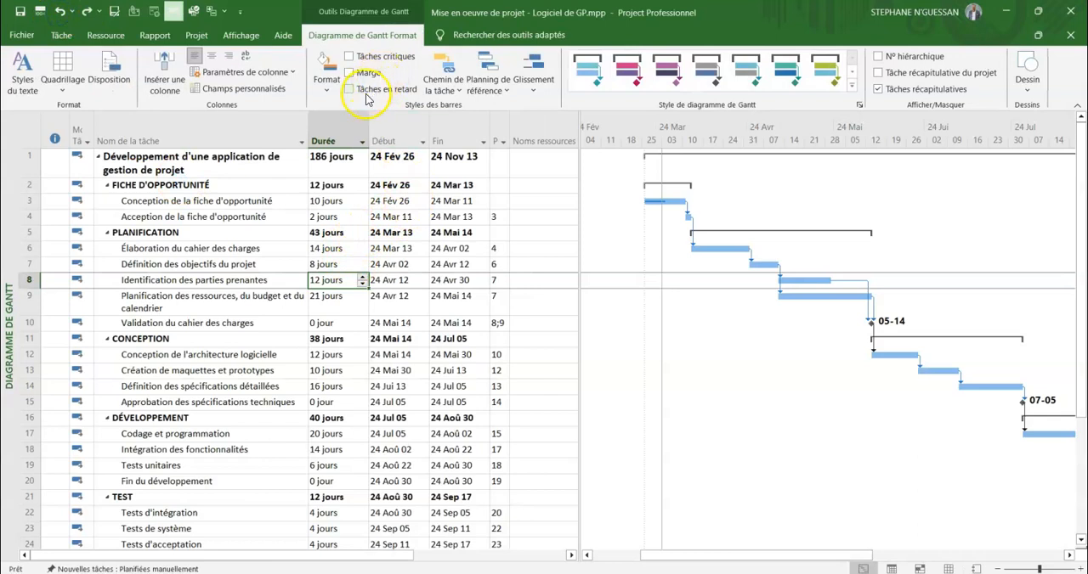
click(132, 129)
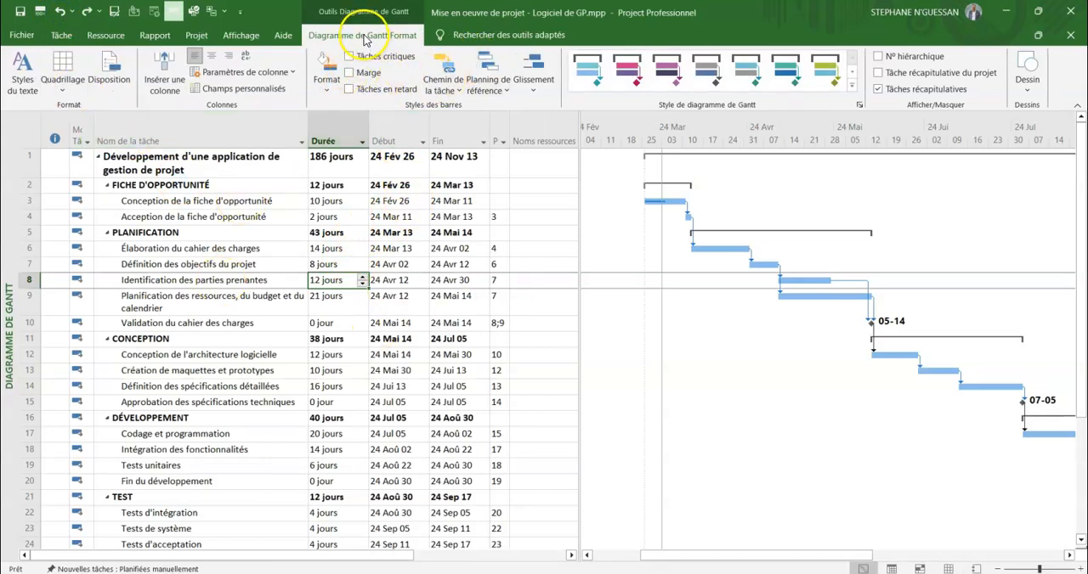
Set the text style of critical tasks ("Tâches critiques") to bold (Gras) with a dark orange font colour.
click(23, 85)
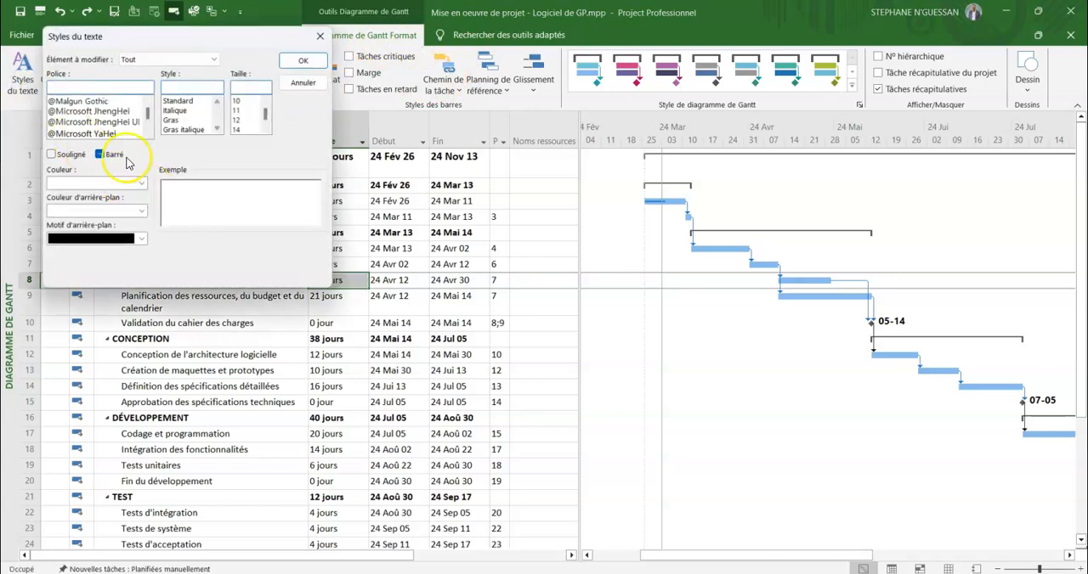
drag(171, 34, 522, 135)
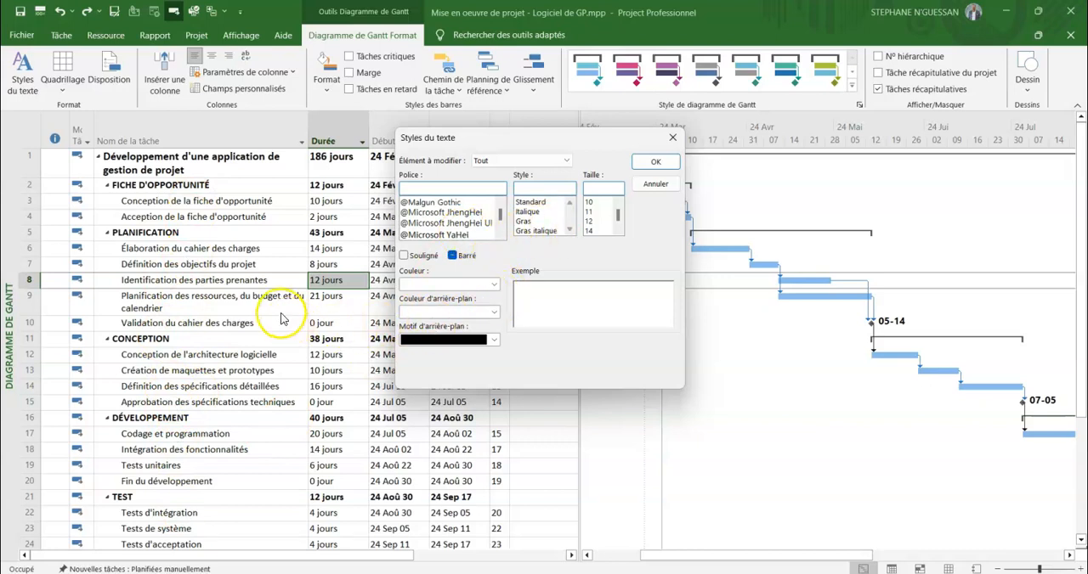
scroll(431, 213, down, 2)
click(565, 160)
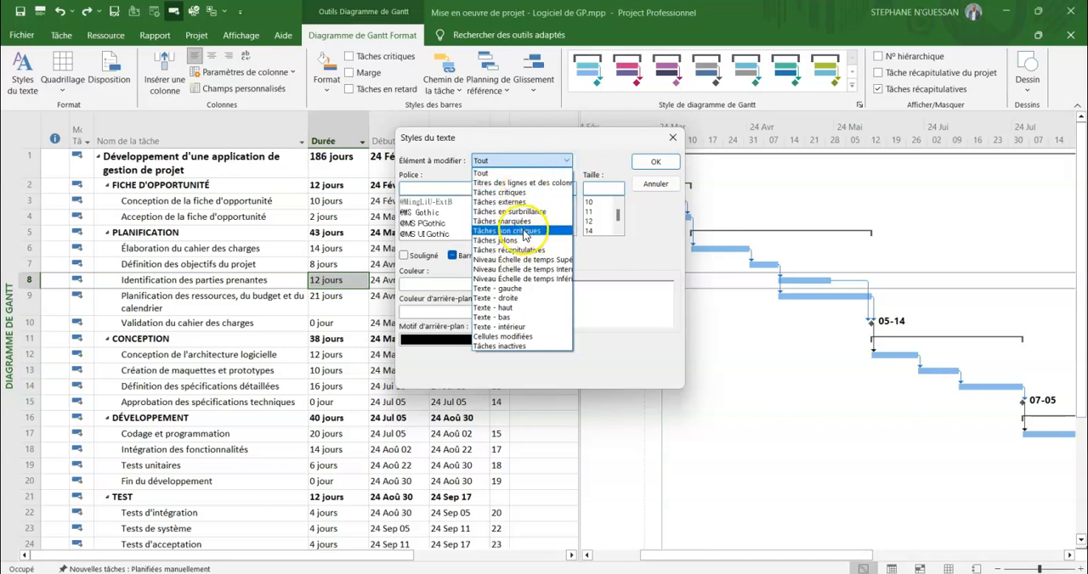
click(510, 193)
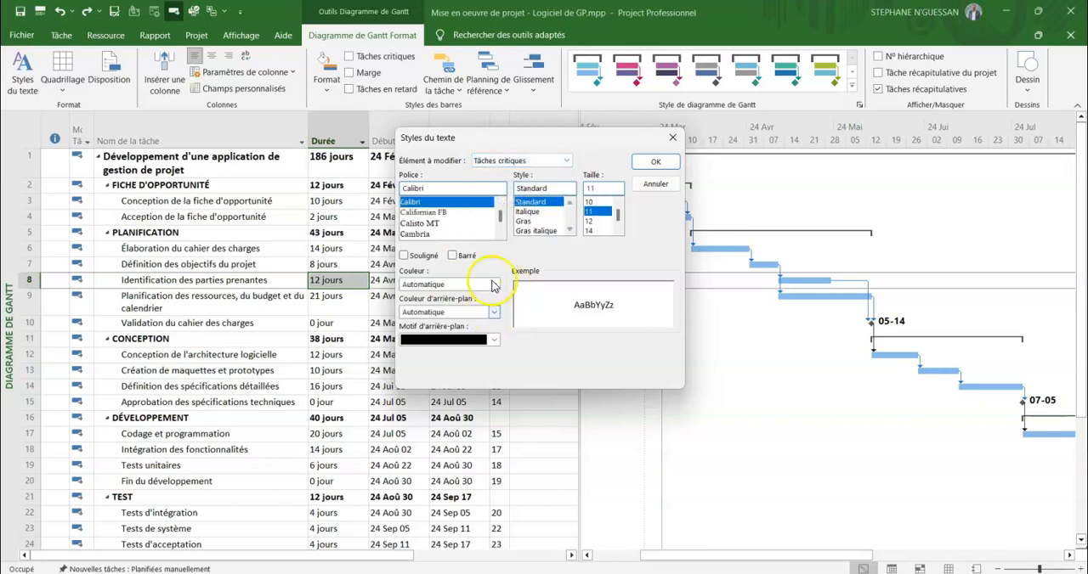
click(529, 222)
click(490, 312)
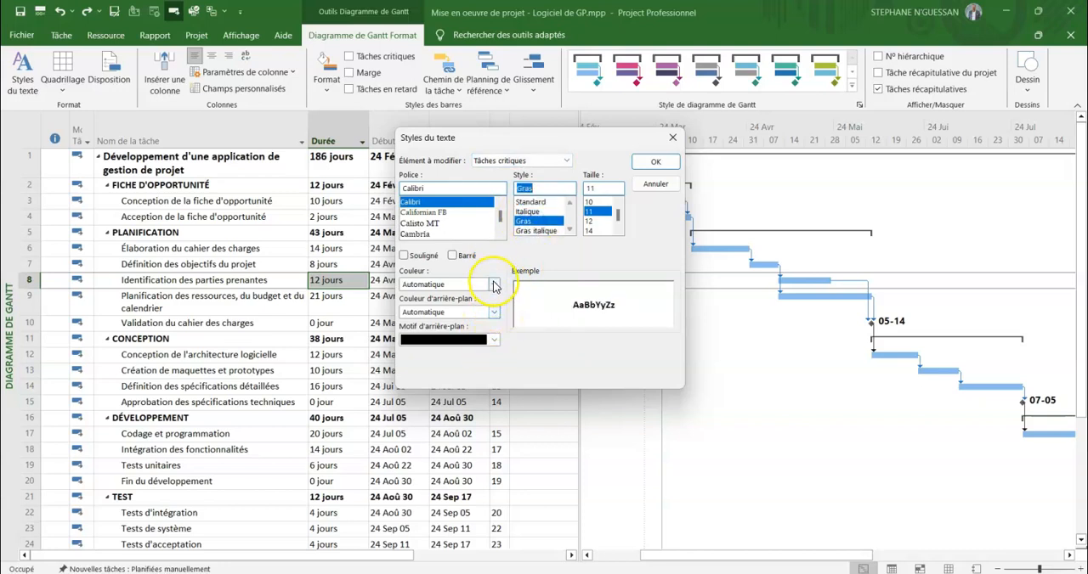
click(493, 287)
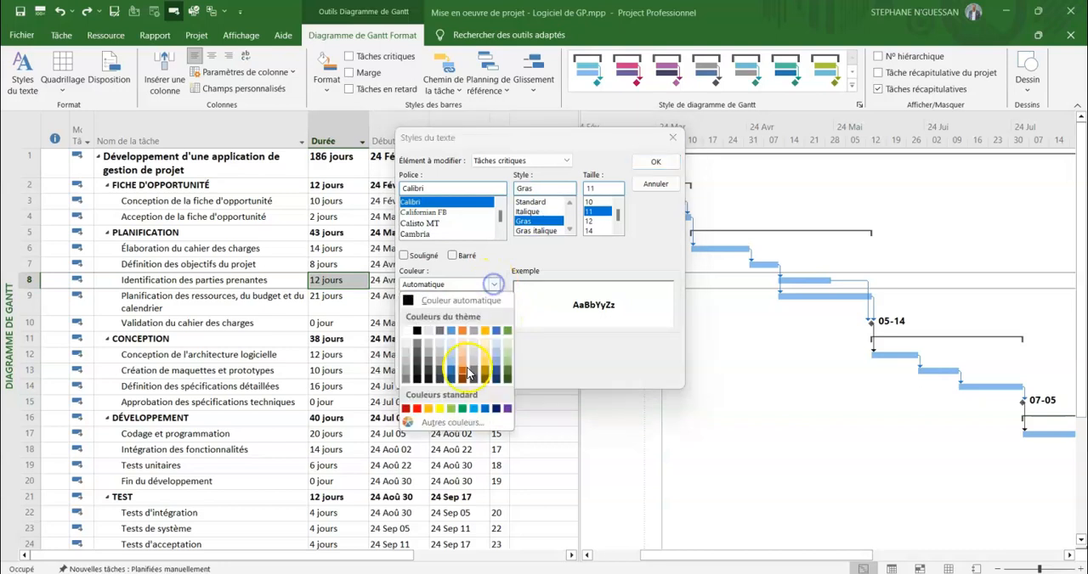
click(465, 376)
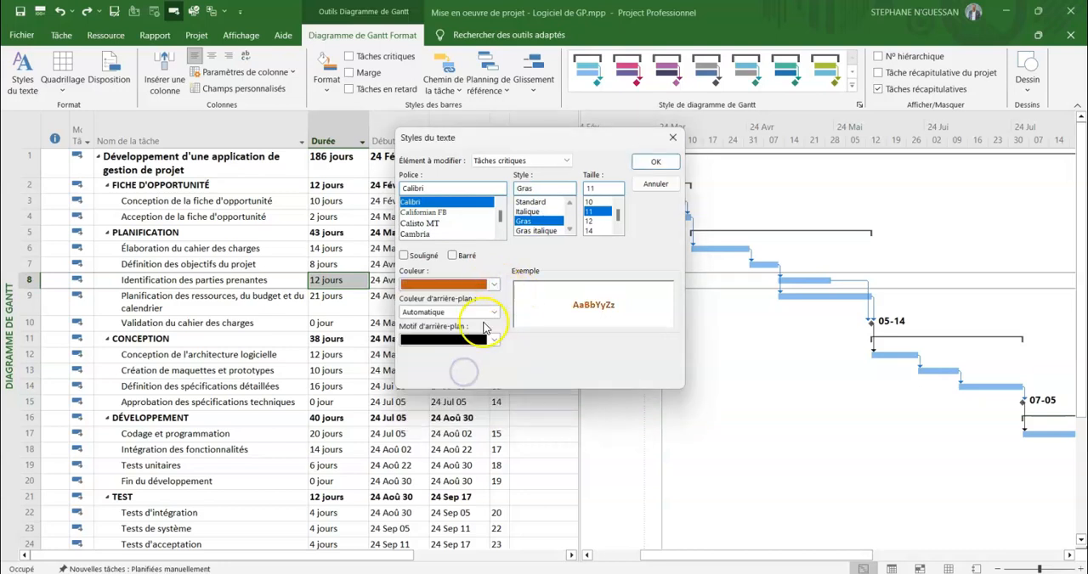
Give the critical tasks' text style a light green background colour and apply the style to the task list.
click(493, 312)
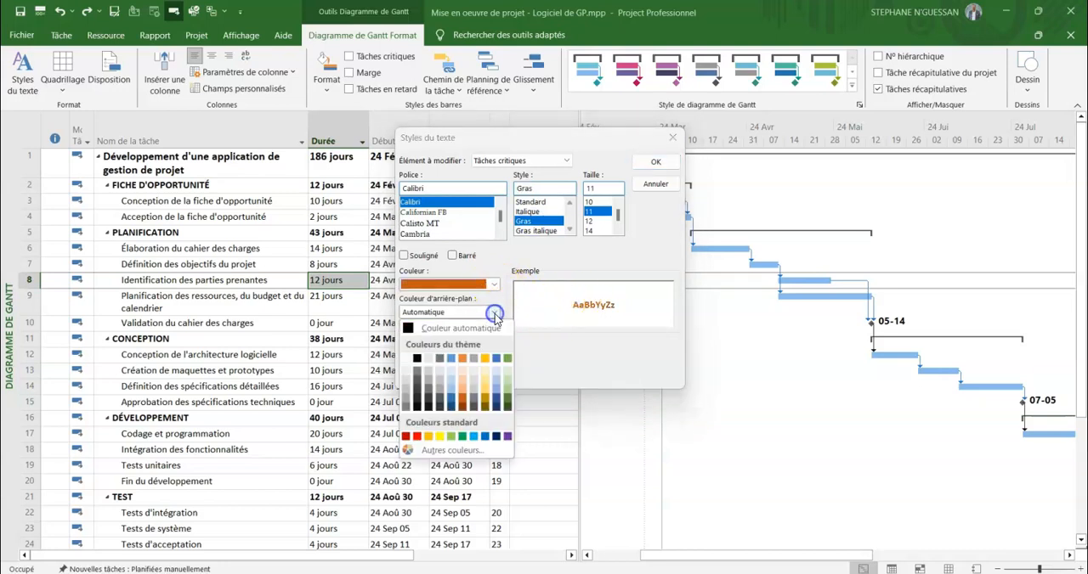
click(503, 383)
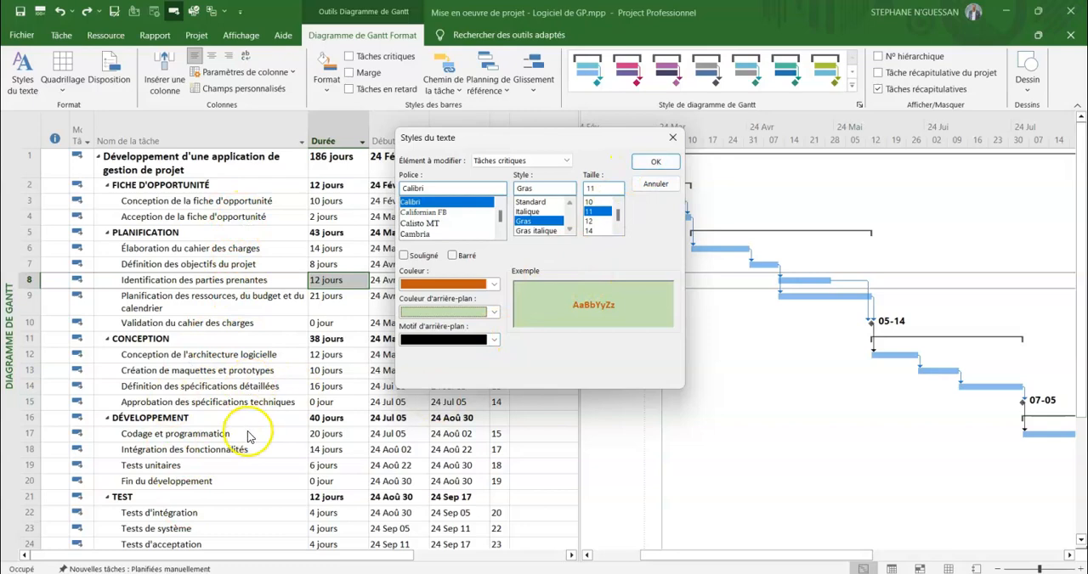
click(655, 162)
Examine the formatted critical tasks throughout the task list, and undo the text style change.
scroll(347, 318, down, 1)
scroll(348, 318, down, 3)
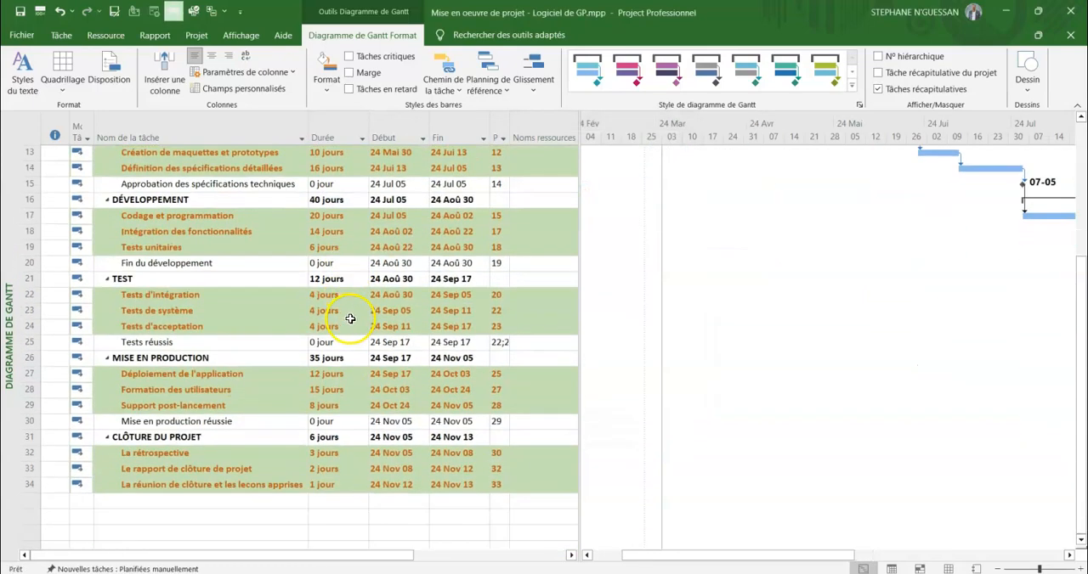
scroll(351, 316, up, 4)
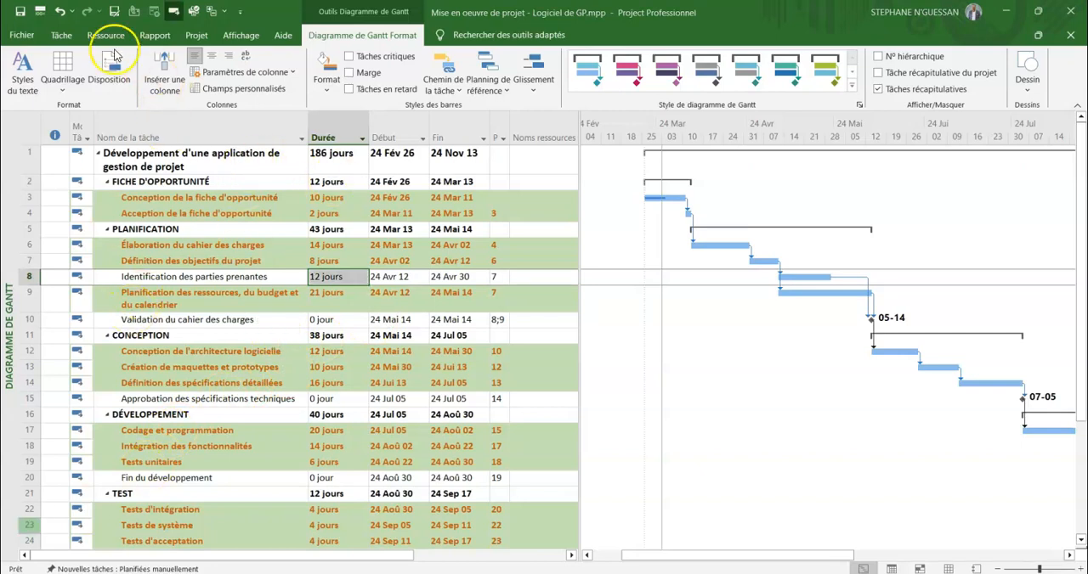
click(60, 11)
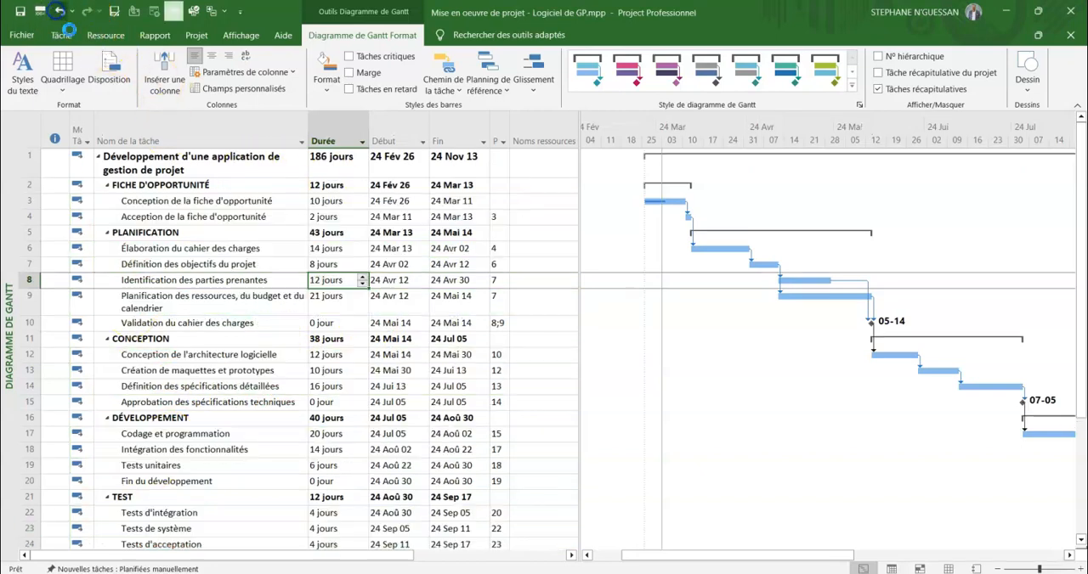
scroll(385, 393, down, 3)
scroll(386, 391, up, 3)
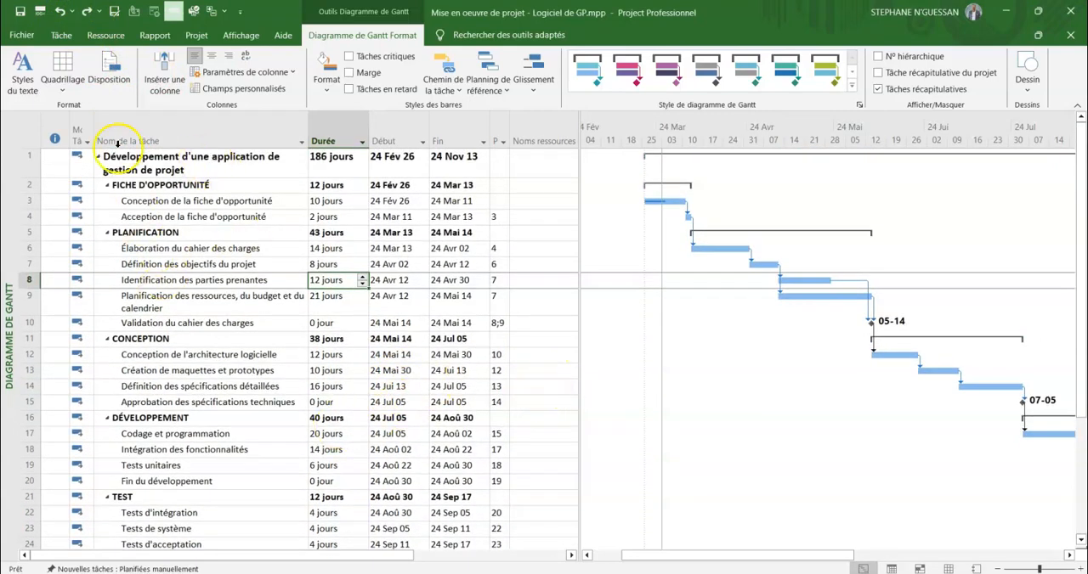
Display the resource sheet ("Tableau des ressources") and select the resource name cell in its first row.
click(61, 35)
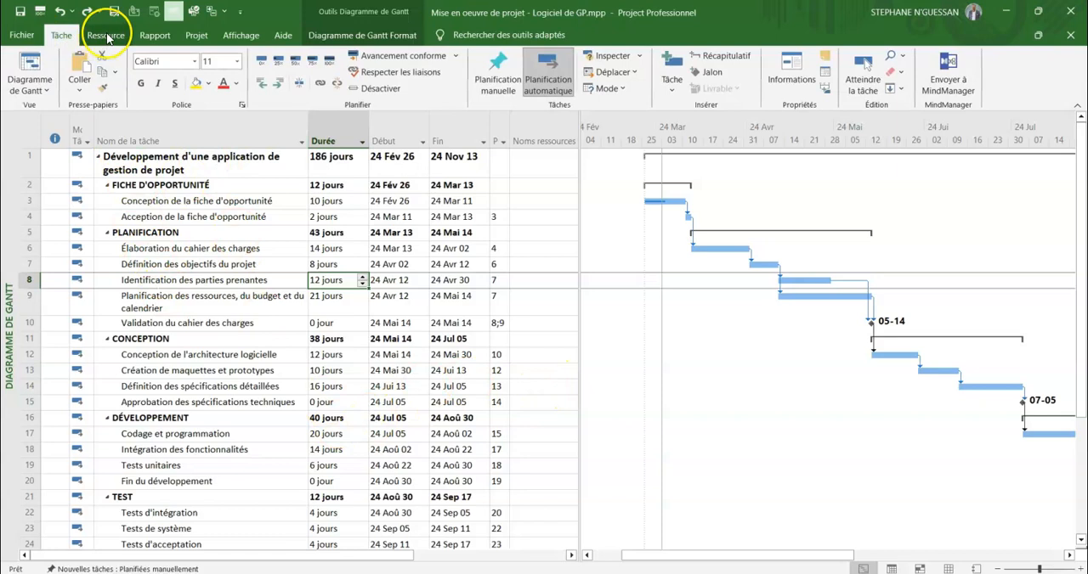
click(106, 36)
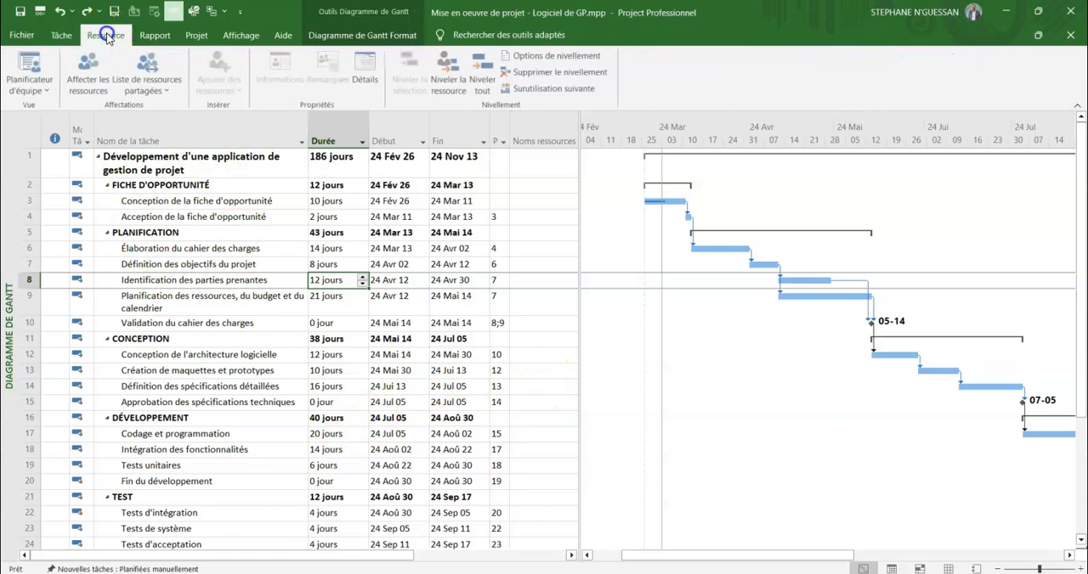
click(50, 91)
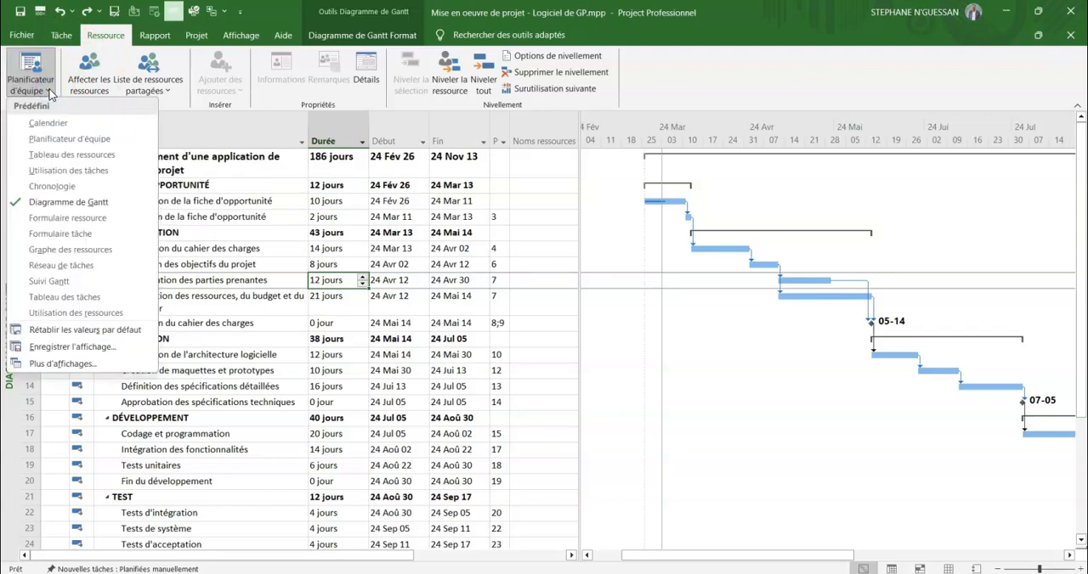
click(67, 157)
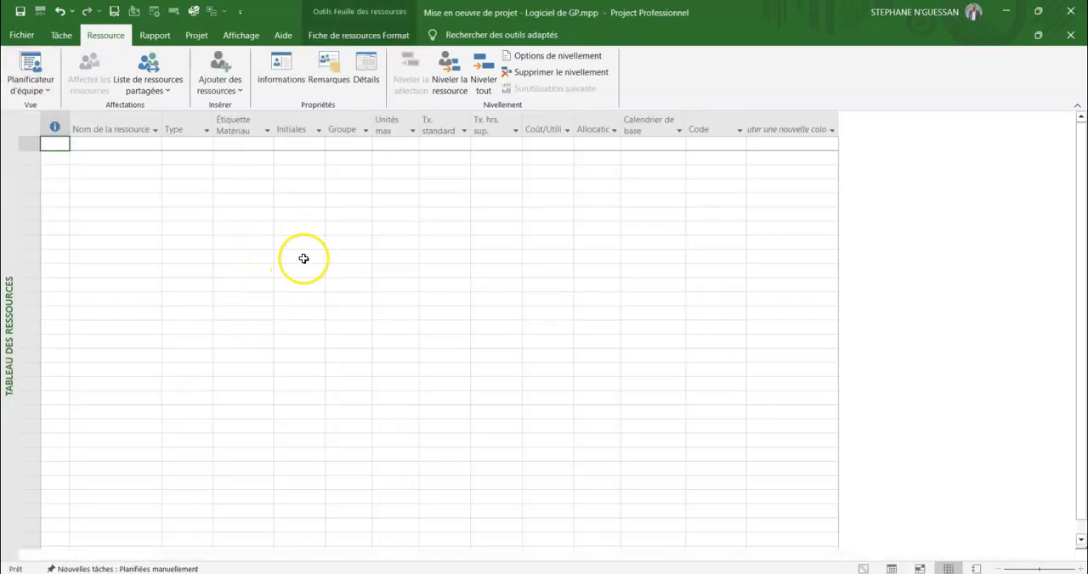
click(110, 158)
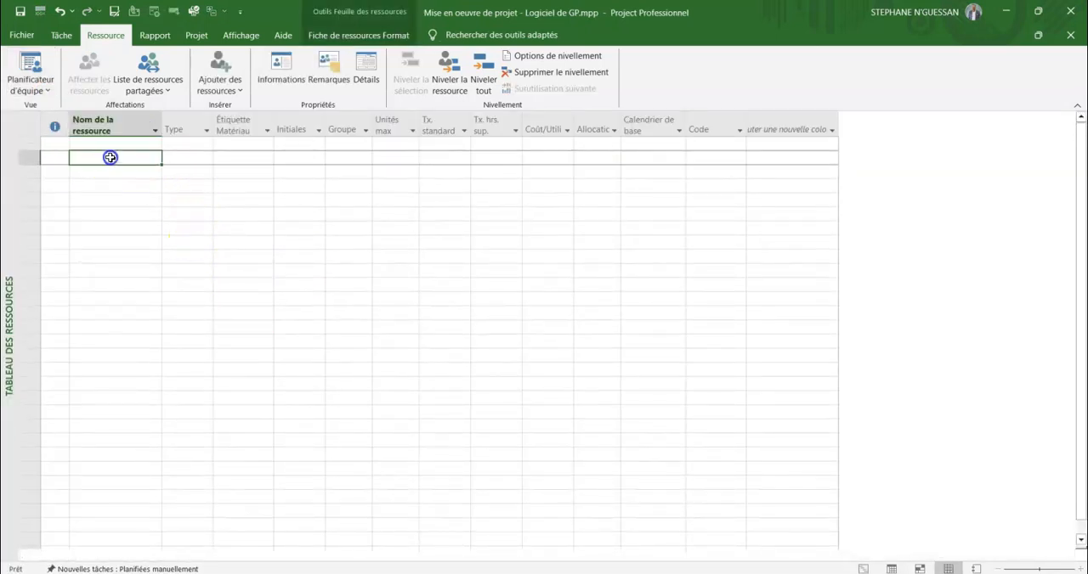
click(118, 144)
click(109, 171)
click(118, 144)
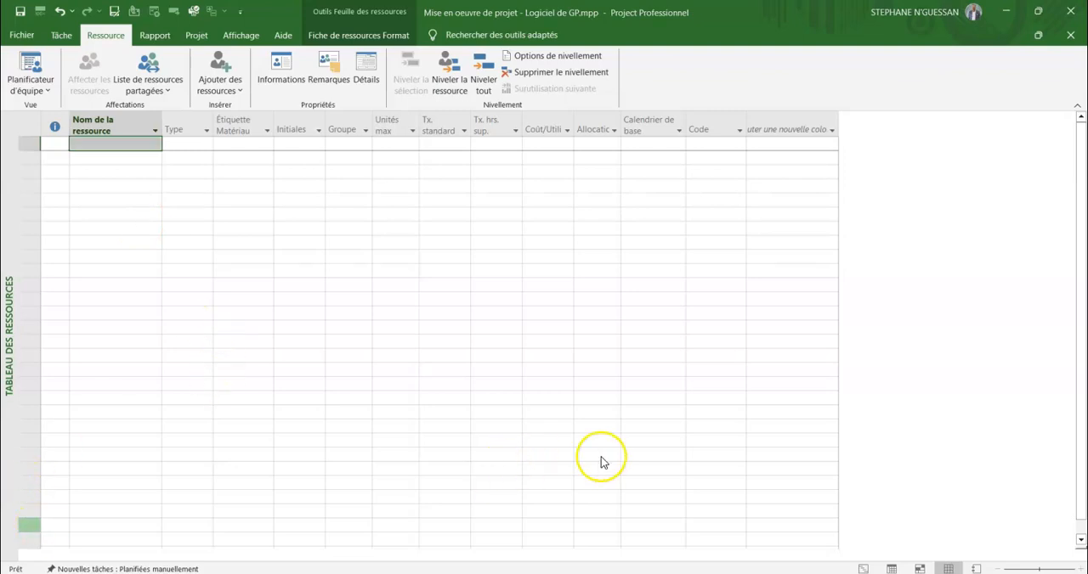
Switch to MindManager and review the lists of human resources and costs in the central project topic's notes.
key(alt+Tab)
scroll(707, 367, down, 2)
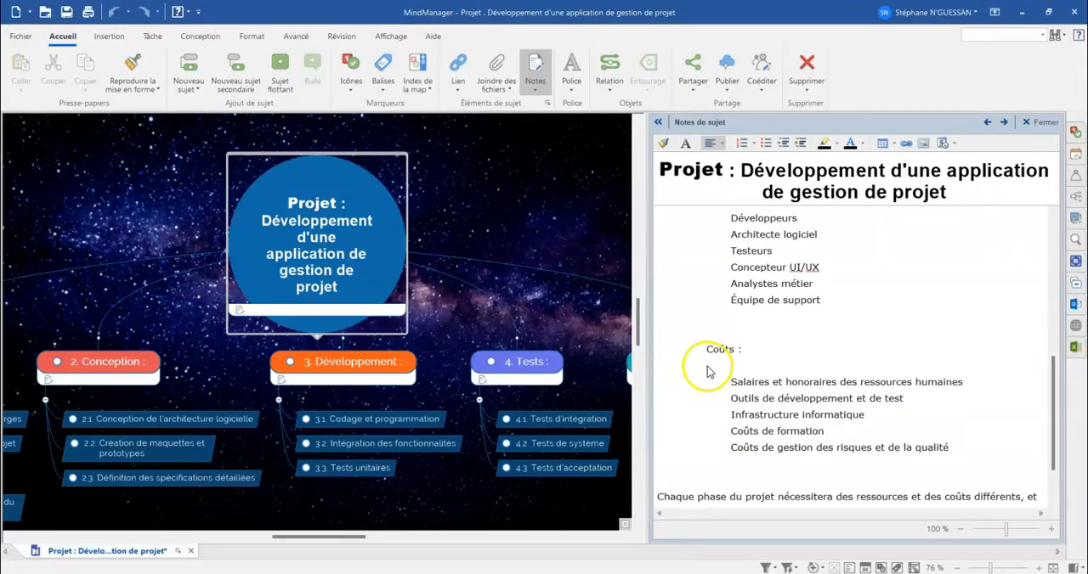
scroll(710, 372, up, 4)
scroll(710, 372, down, 3)
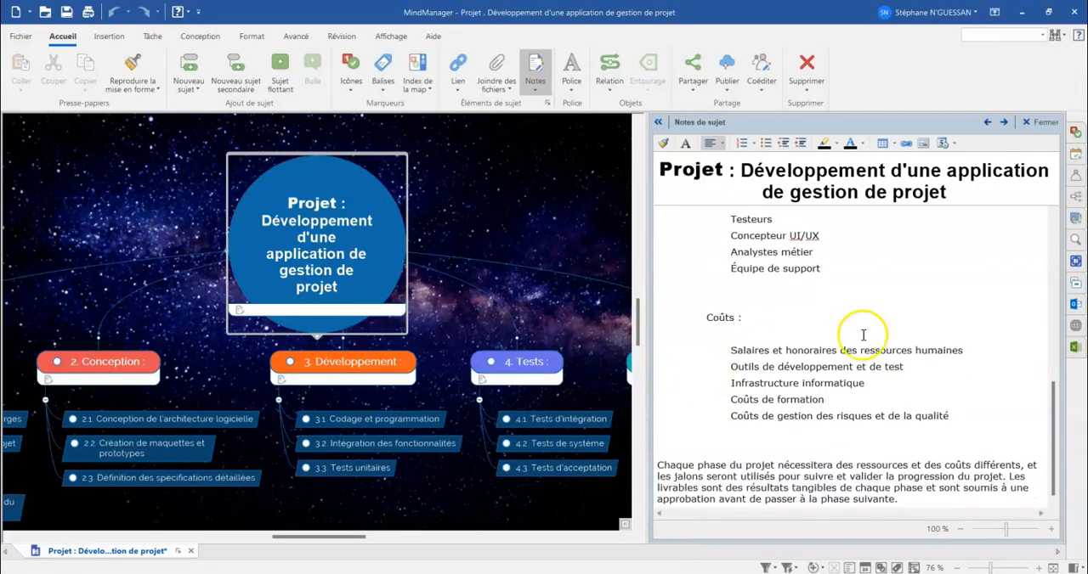
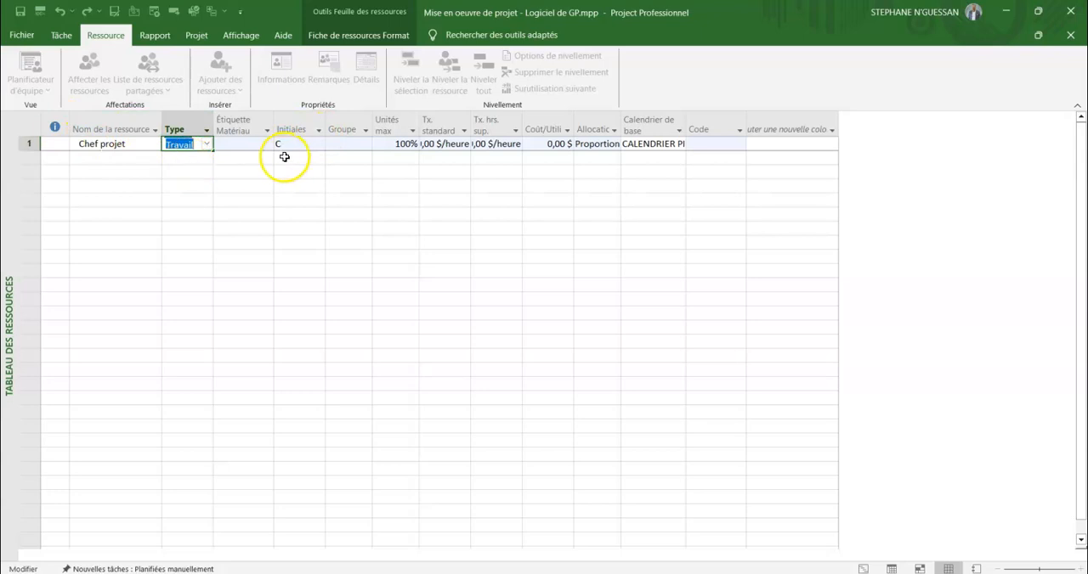
Set the initials of the Chef projet resource to CP.
click(286, 142)
click(292, 143)
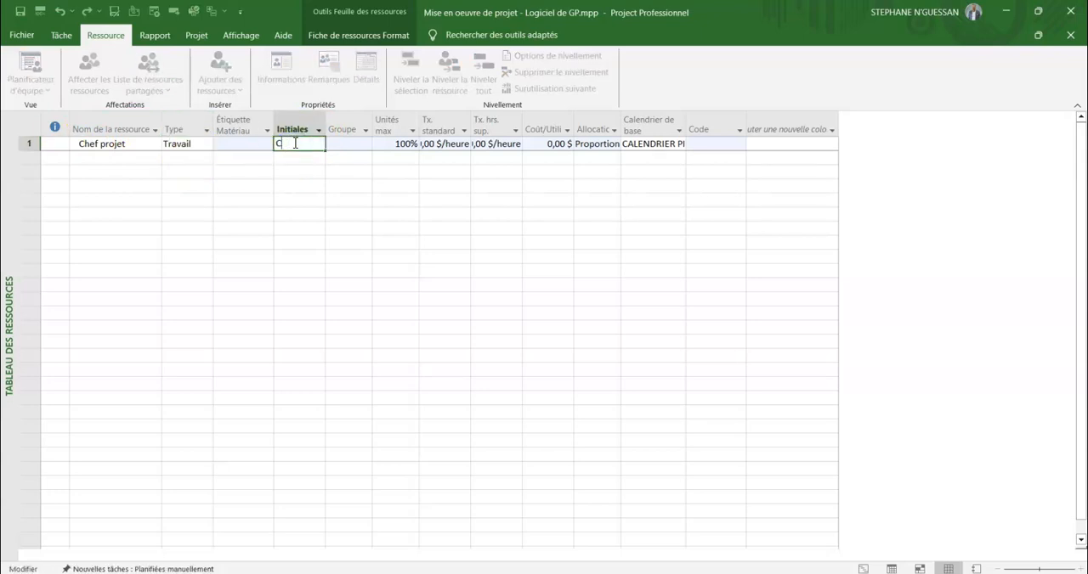
key(Tab)
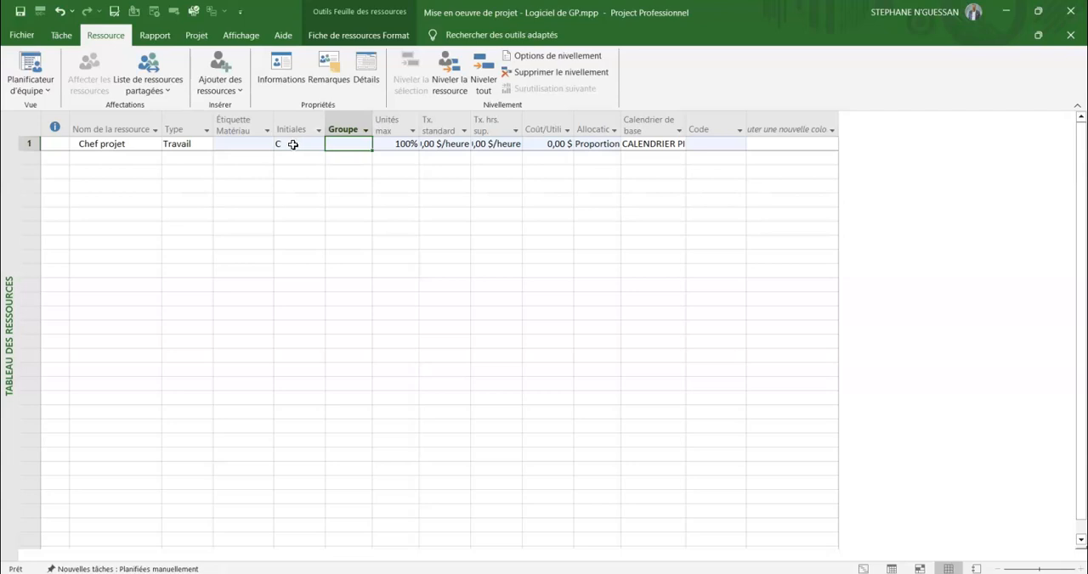
double_click(292, 144)
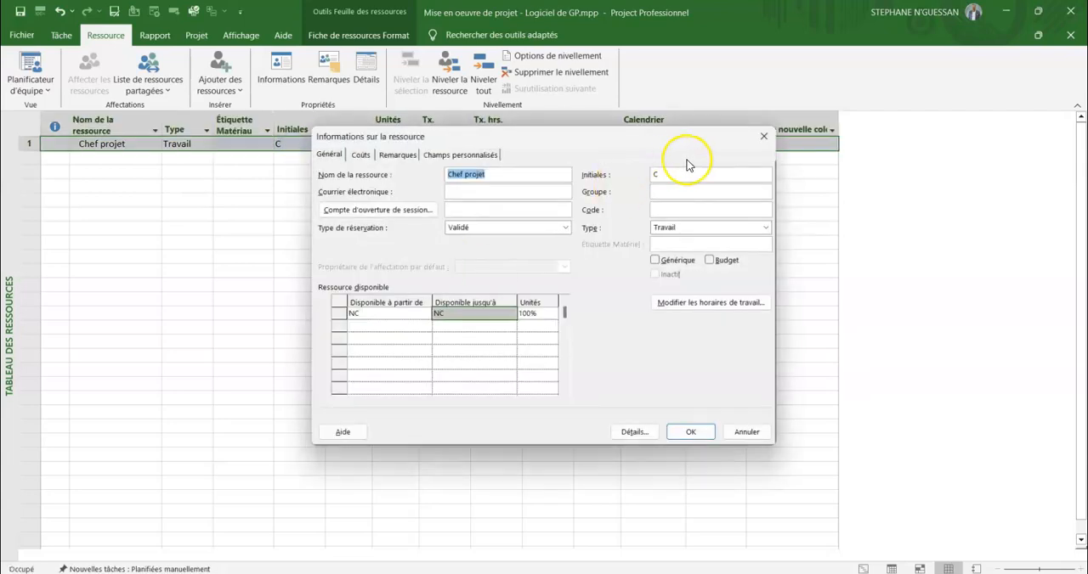
click(763, 136)
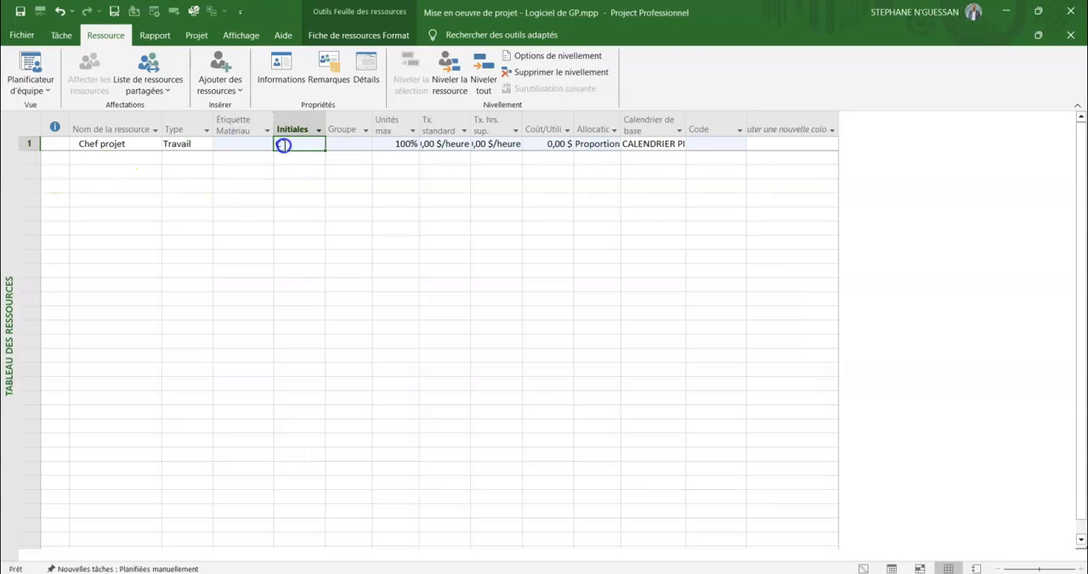
click(283, 144)
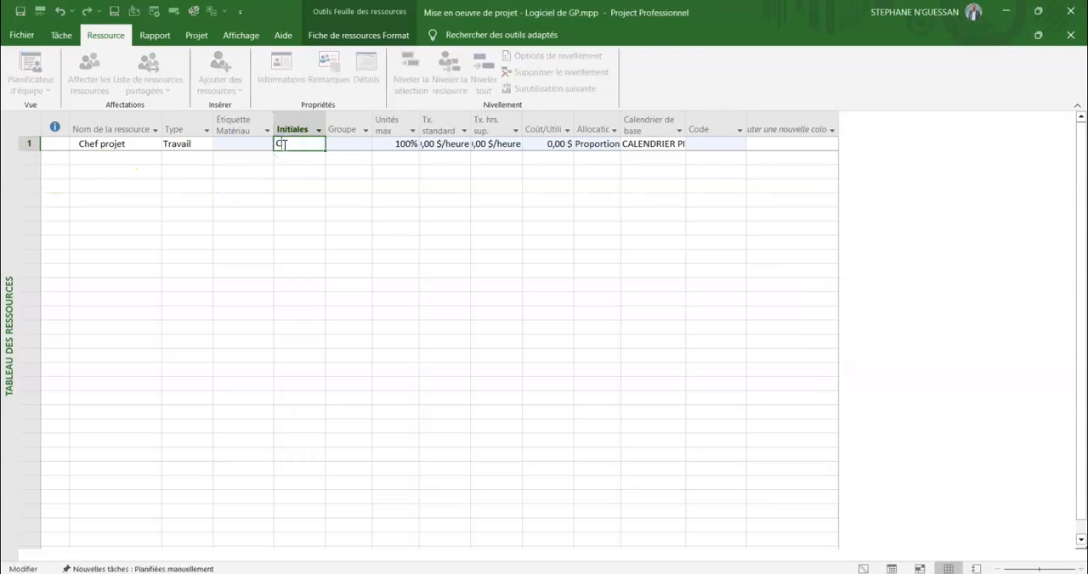
key(Caps_Lock)
text(P)
click(359, 202)
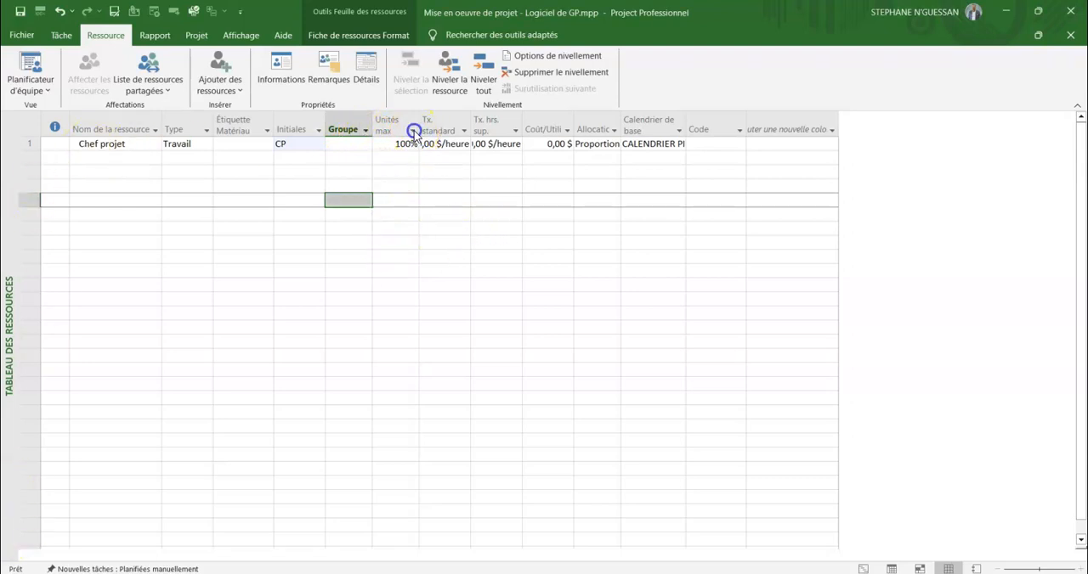
Widen the standard rate column (Tx. standard) and set the Chef projet resource's standard rate to 60 $/heure.
click(413, 133)
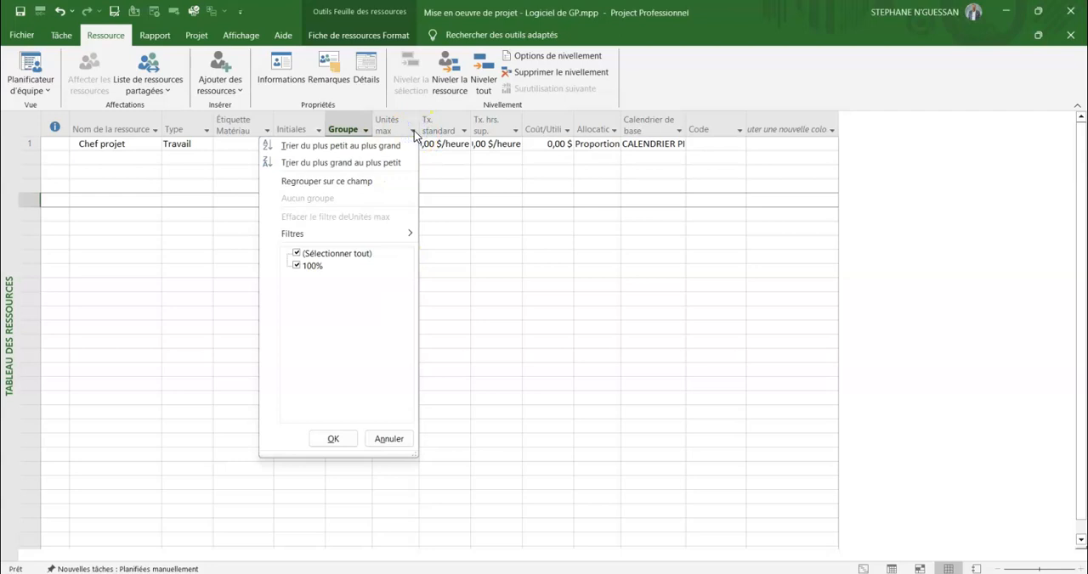
click(413, 132)
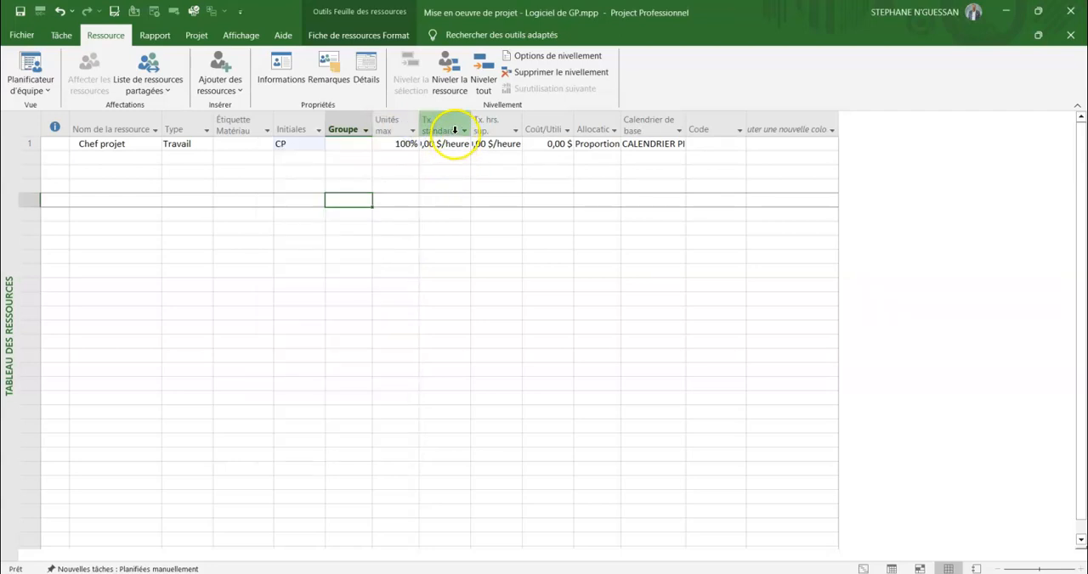
drag(472, 116, 493, 119)
click(449, 144)
text(60)
right_click(671, 171)
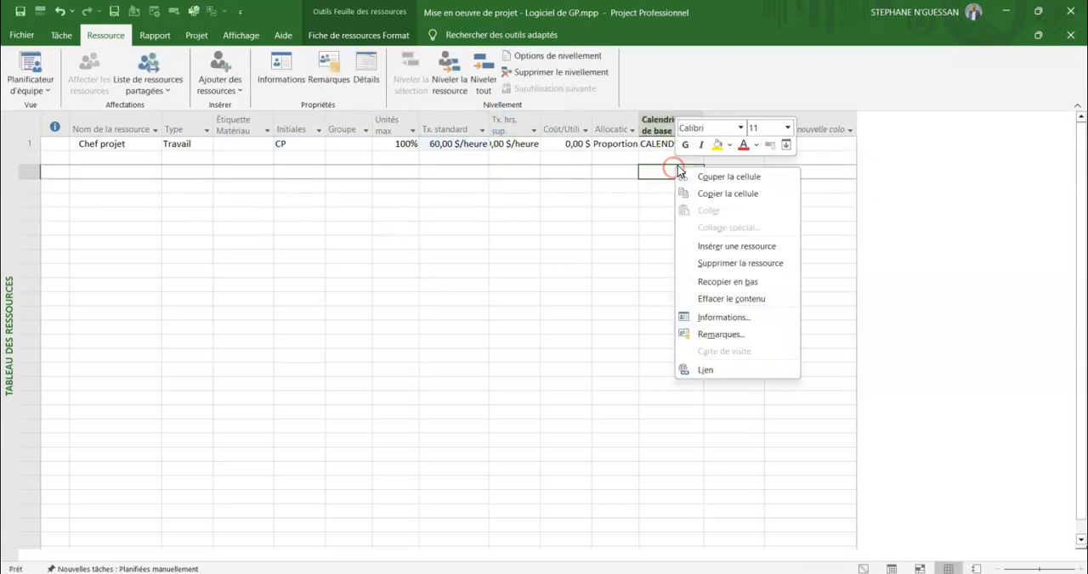
click(510, 206)
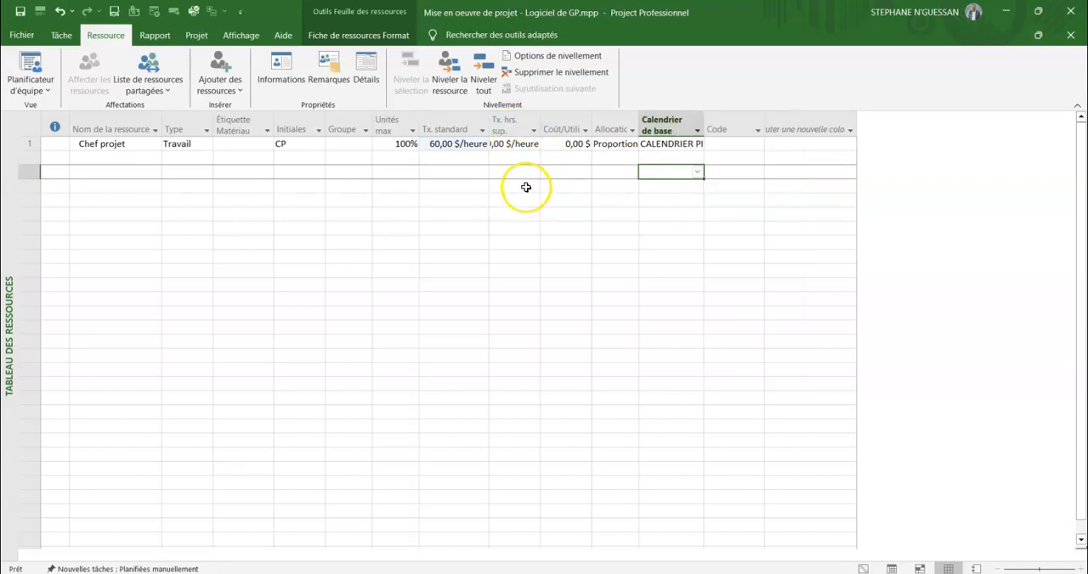
Widen the overtime rate (Tx. hrs. sup.) and base calendar (Calendrier de base) columns so their contents fit.
click(501, 143)
drag(540, 117, 549, 116)
click(578, 172)
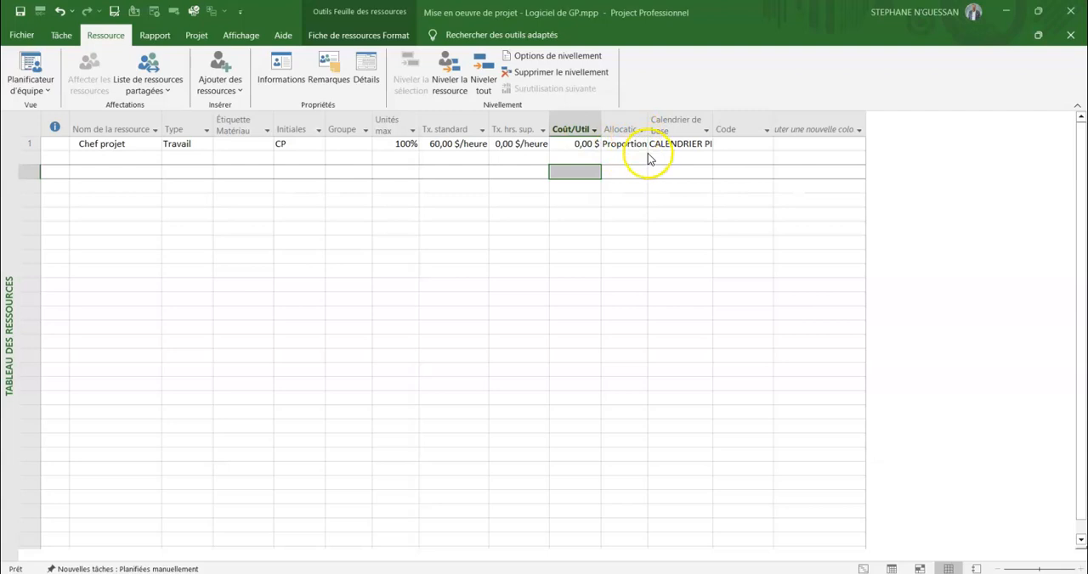
click(705, 130)
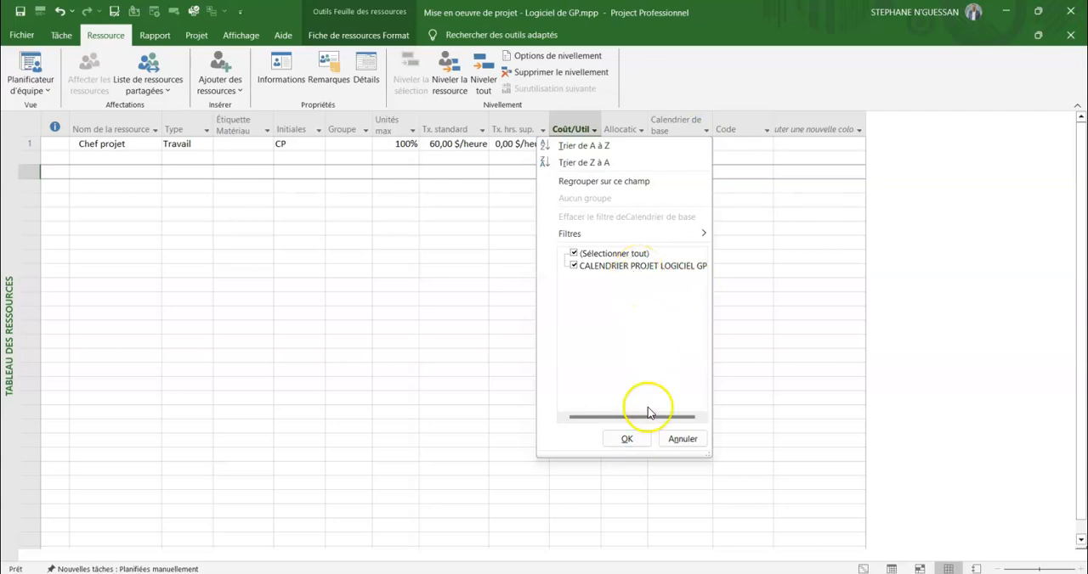
click(737, 217)
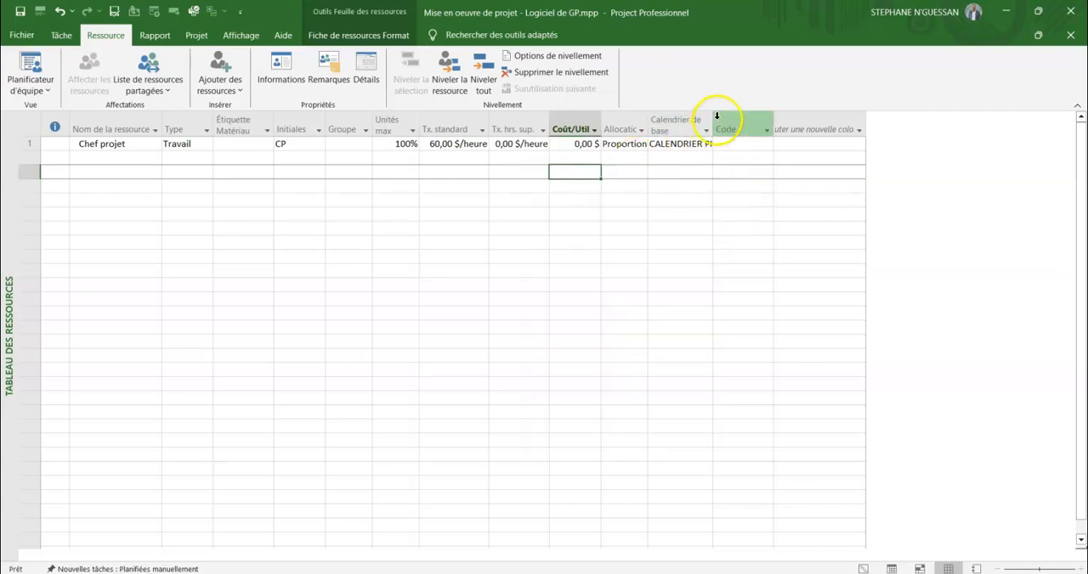
drag(713, 121, 778, 126)
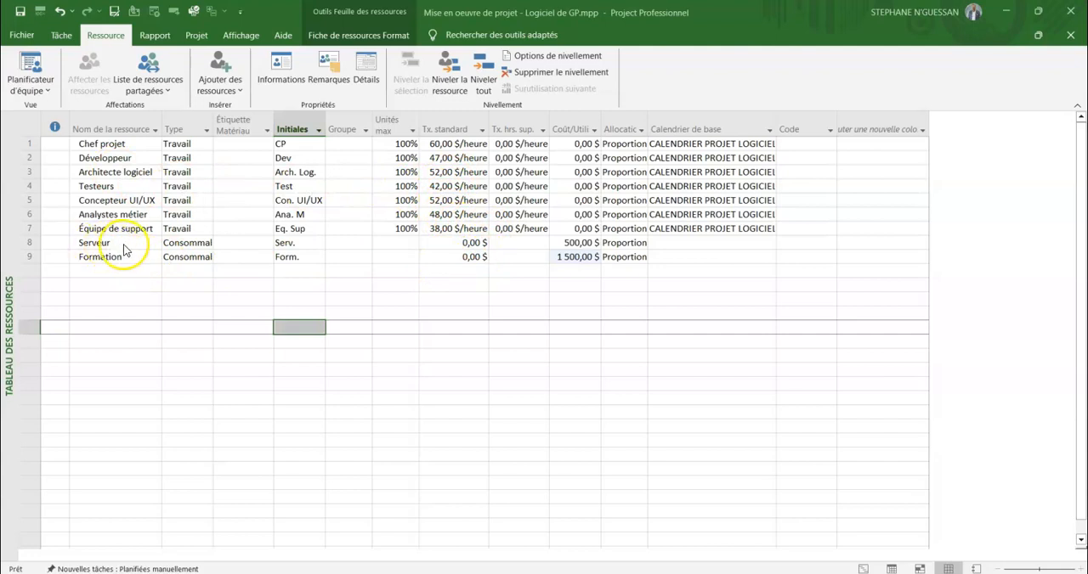
Review the resource types available for the Serveur resource, keeping it as Consommable.
click(193, 243)
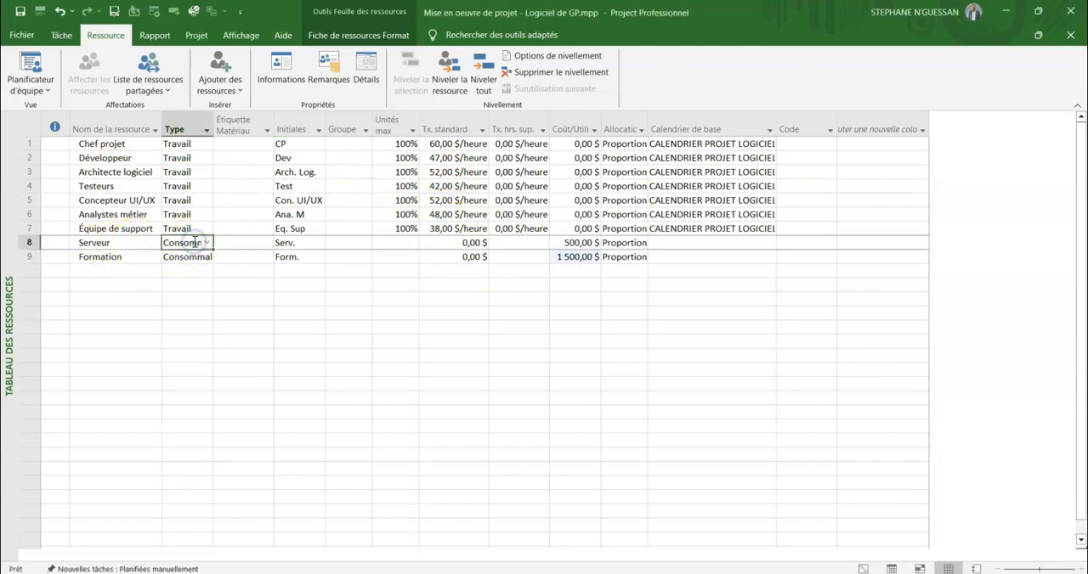
click(208, 242)
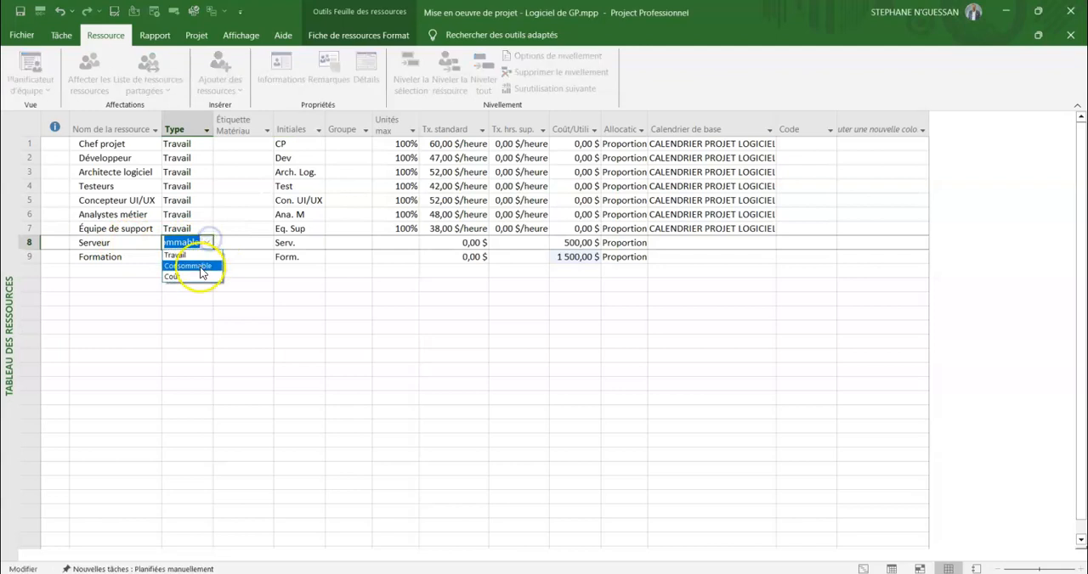
click(208, 243)
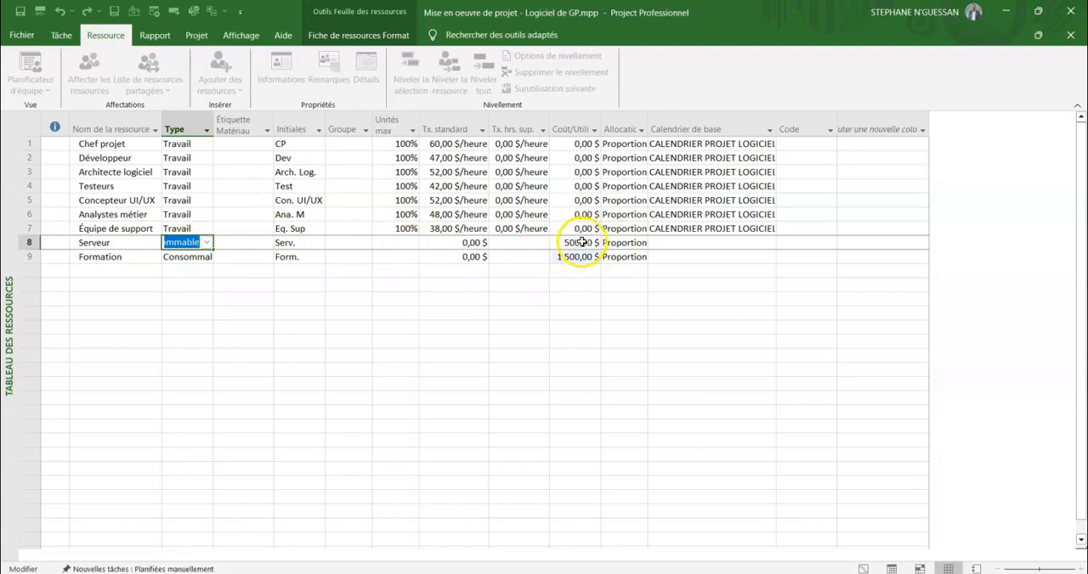
click(333, 311)
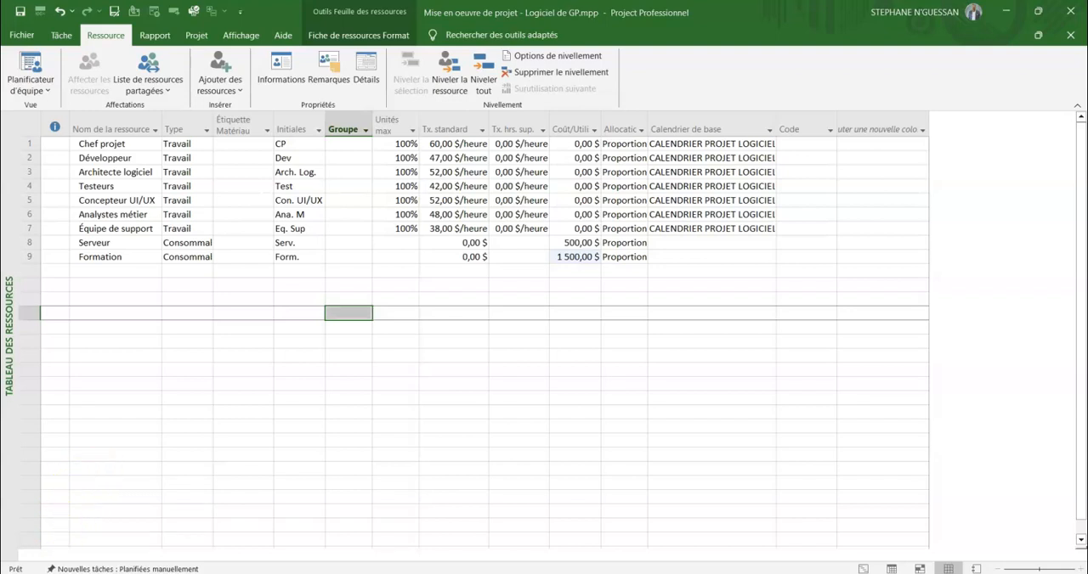
Go back to the first resource and display the project as a Gantt chart (Diagramme de Gantt).
key(ctrl+Home)
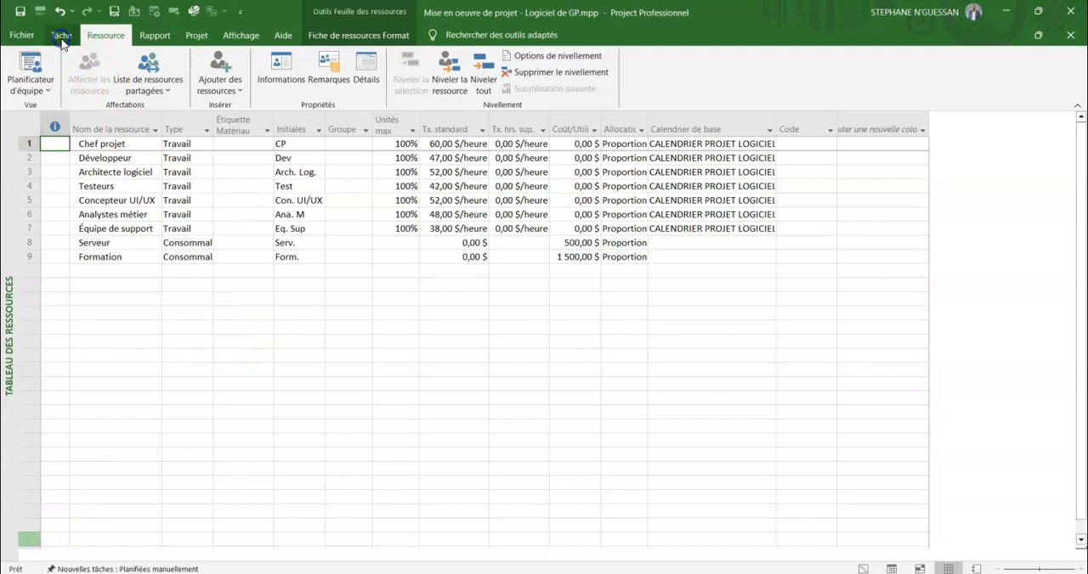
click(62, 38)
click(49, 92)
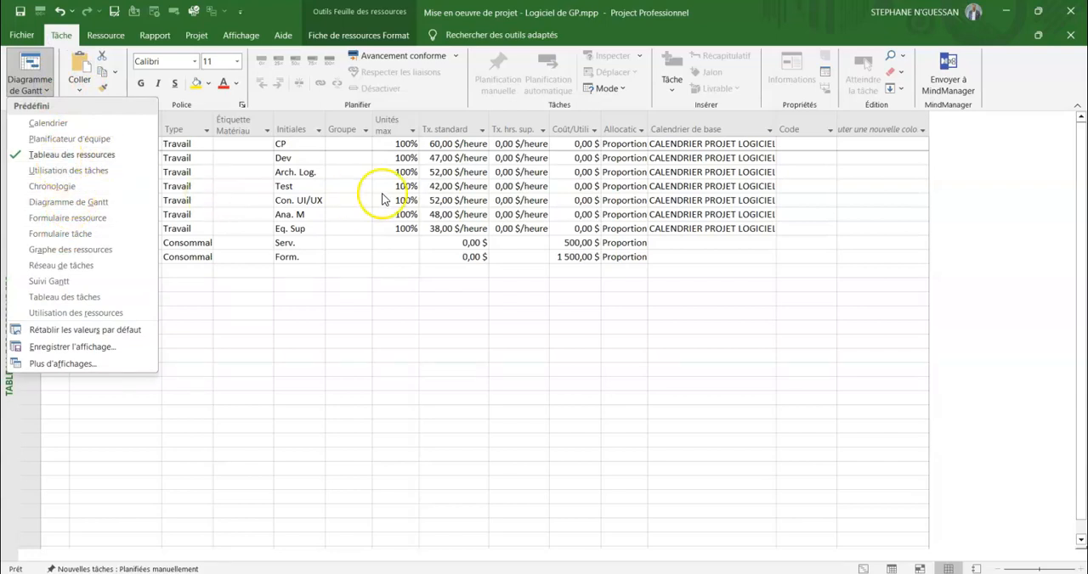
click(72, 204)
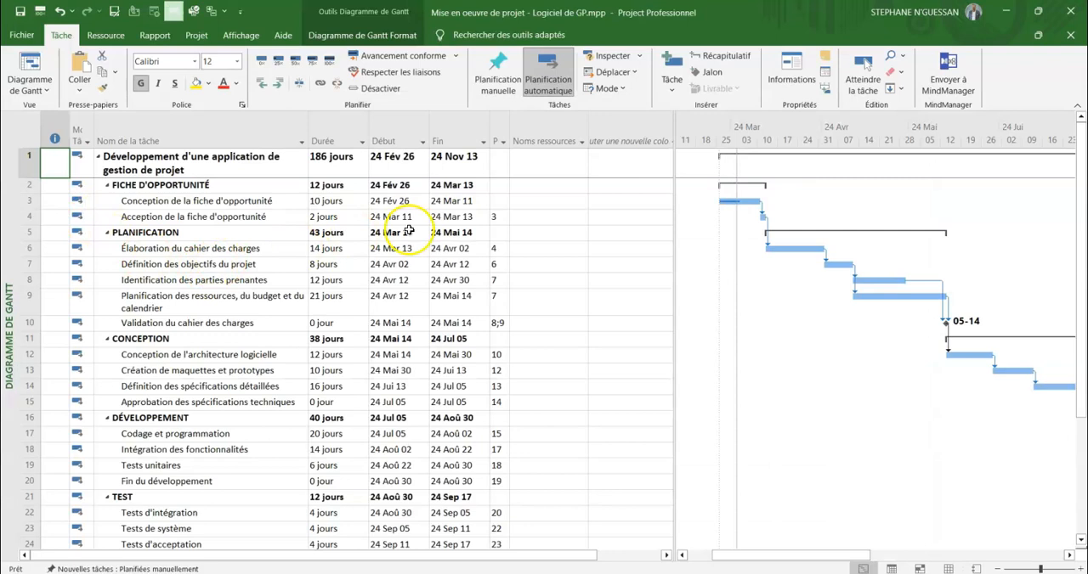
Assign the Chef projet resource to the task "Conception de la fiche d'opportunité".
click(544, 140)
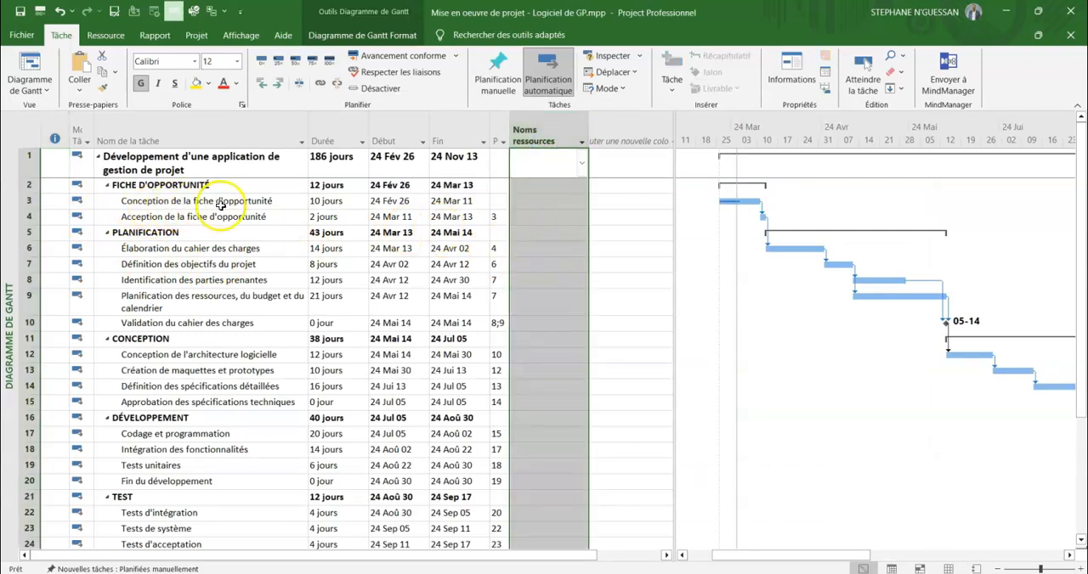
click(548, 201)
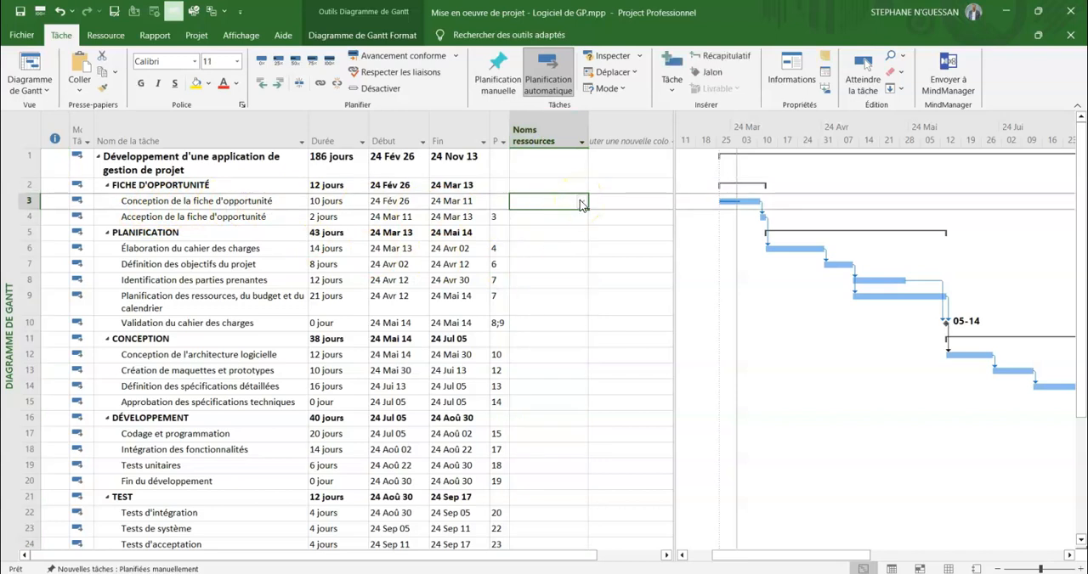
click(582, 203)
click(536, 288)
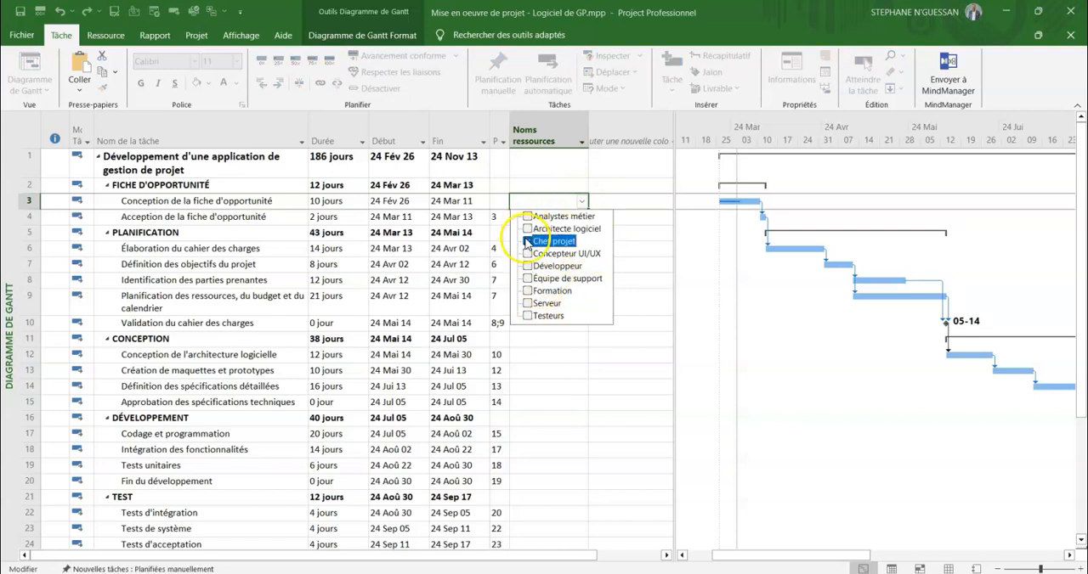
click(550, 255)
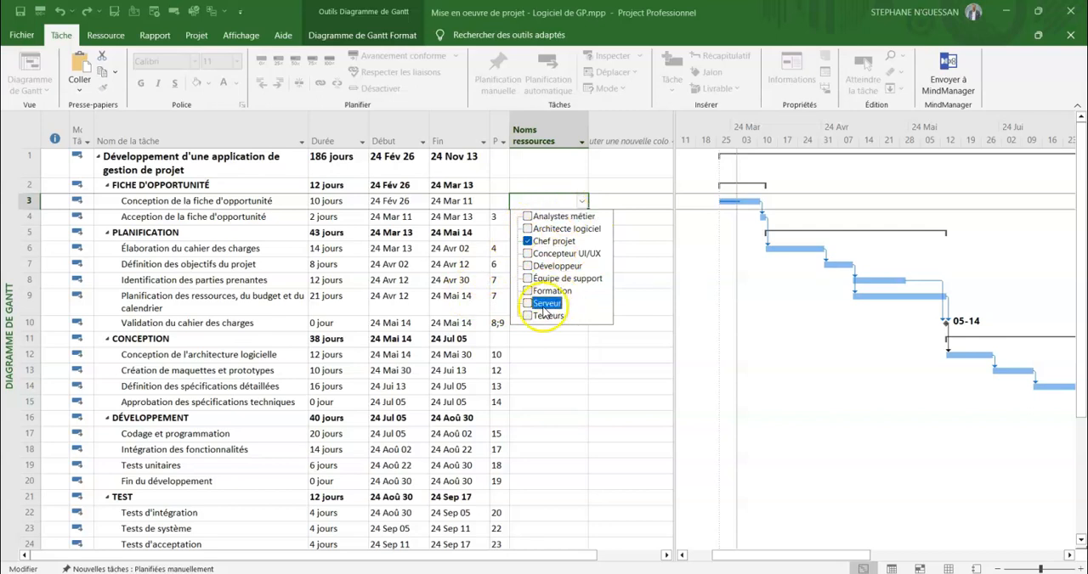
click(656, 250)
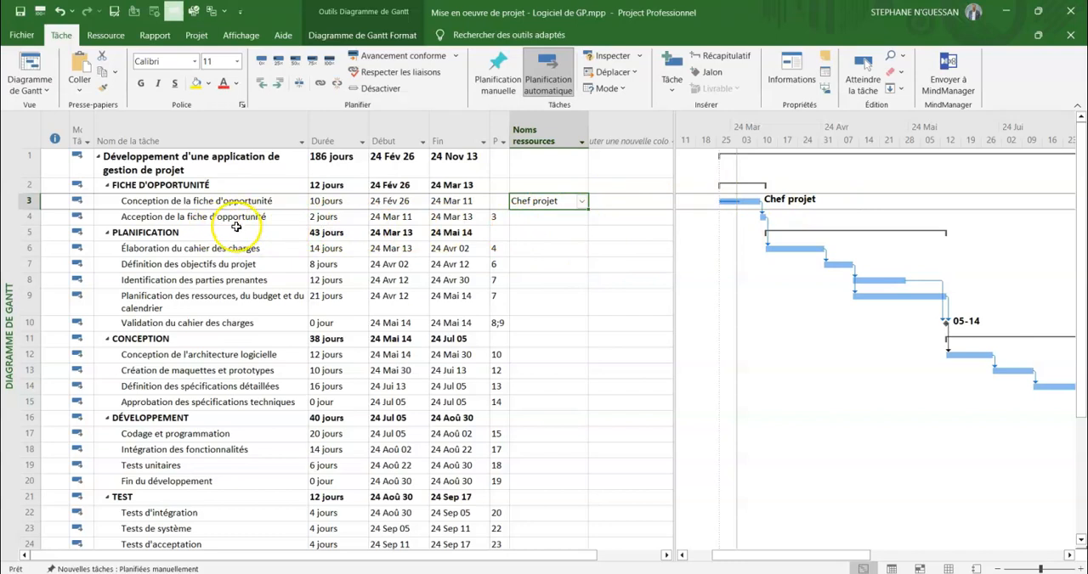
Assign Analystes métier, Architecte logiciel, Chef projet and Équipe de support to the task "Acception de la fiche d'opportunité".
click(548, 217)
click(581, 217)
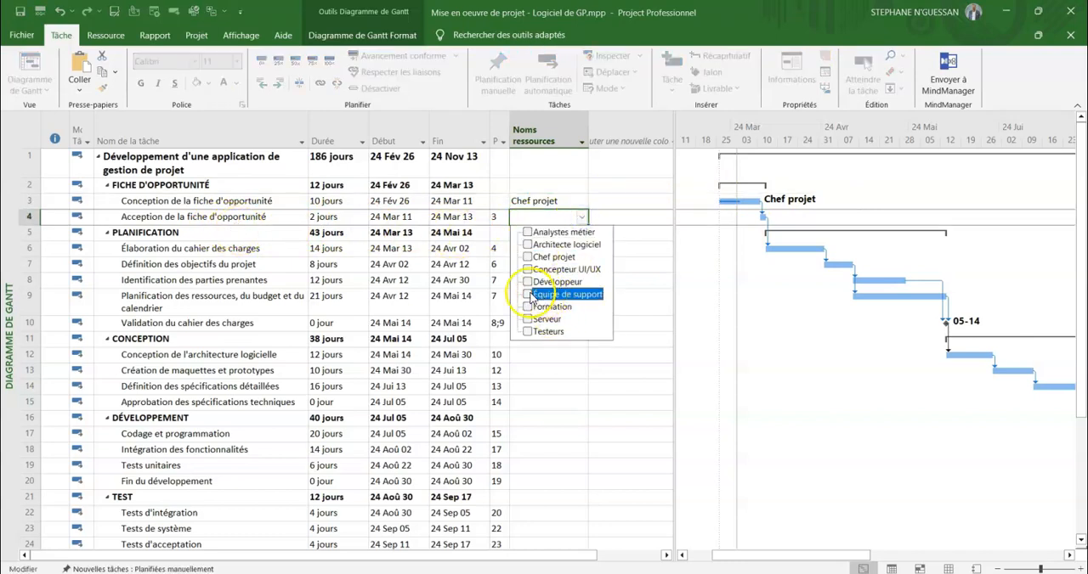
click(528, 294)
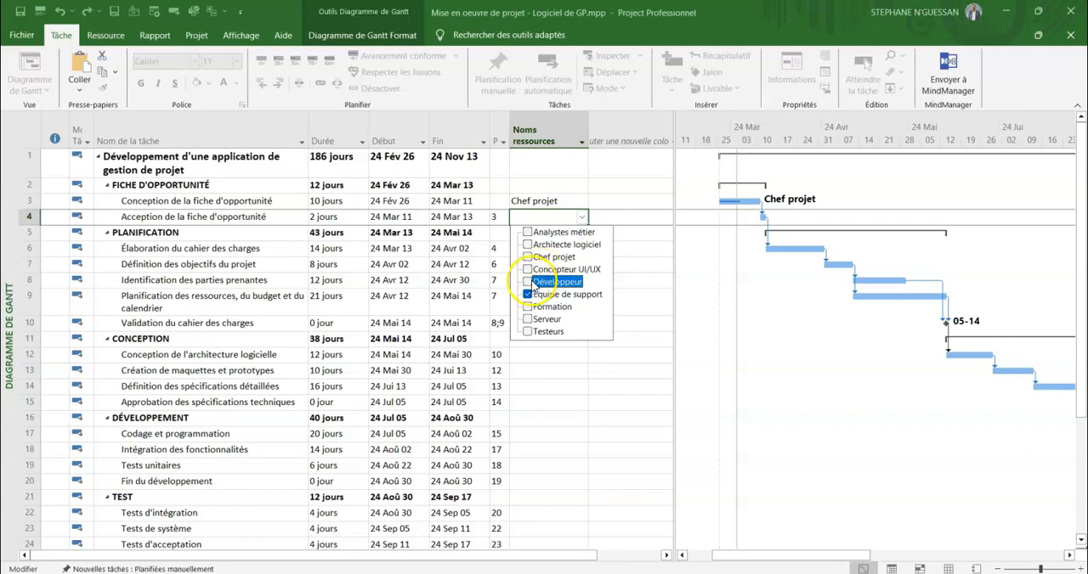
click(526, 233)
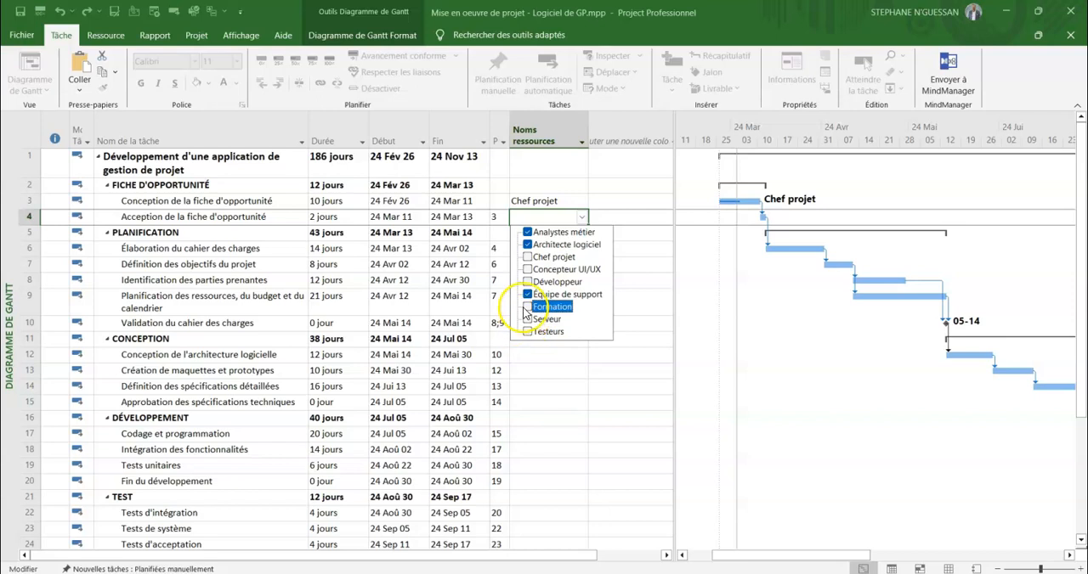
click(527, 257)
click(622, 265)
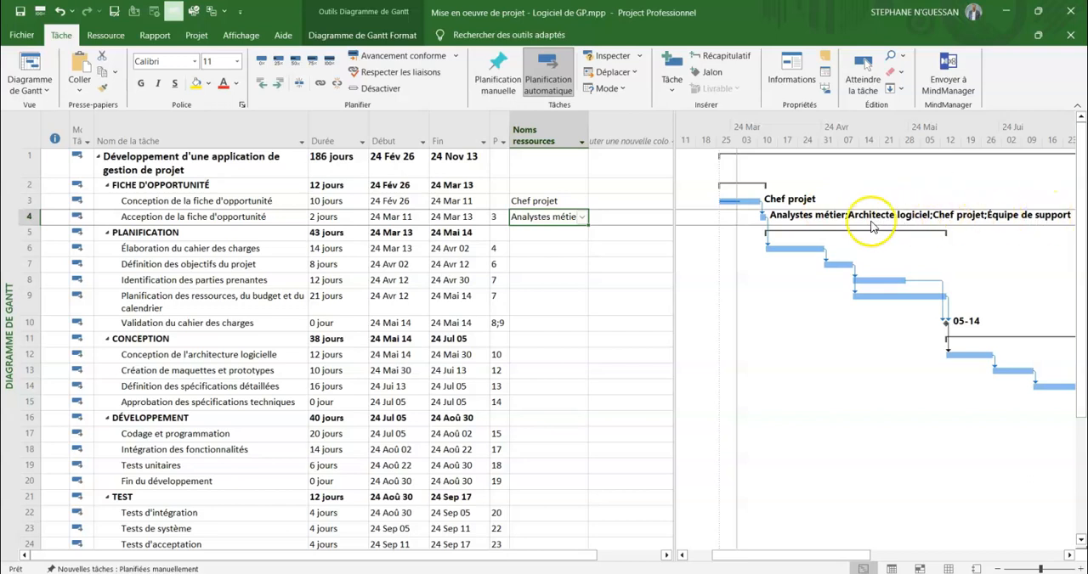
drag(824, 554, 849, 553)
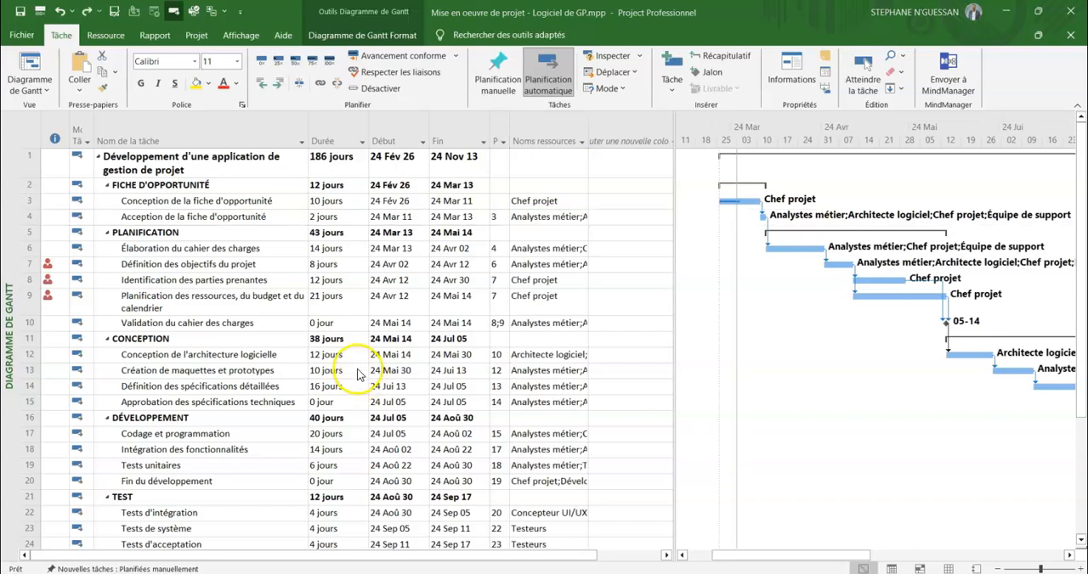
scroll(553, 280, down, 3)
scroll(554, 221, up, 3)
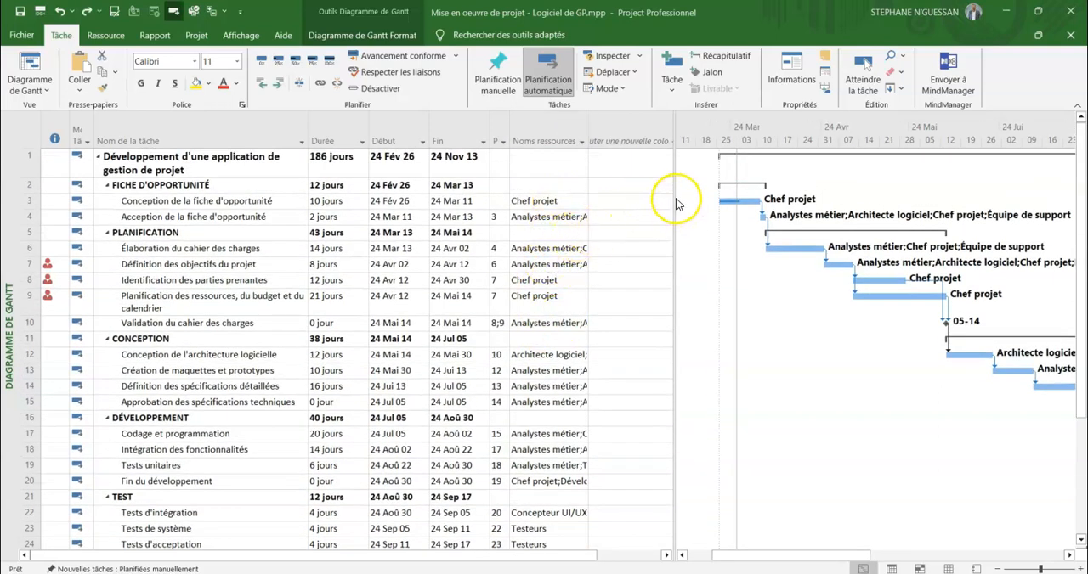
Widen the task table area beside the Gantt chart and add a "% achevé" column after the resource names.
click(625, 232)
drag(674, 204, 710, 200)
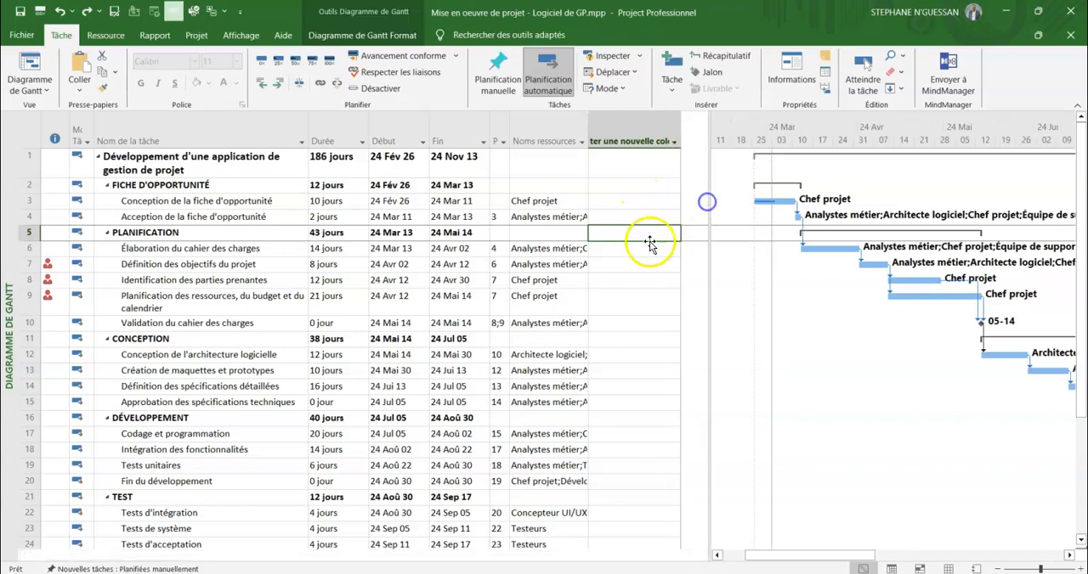
click(633, 140)
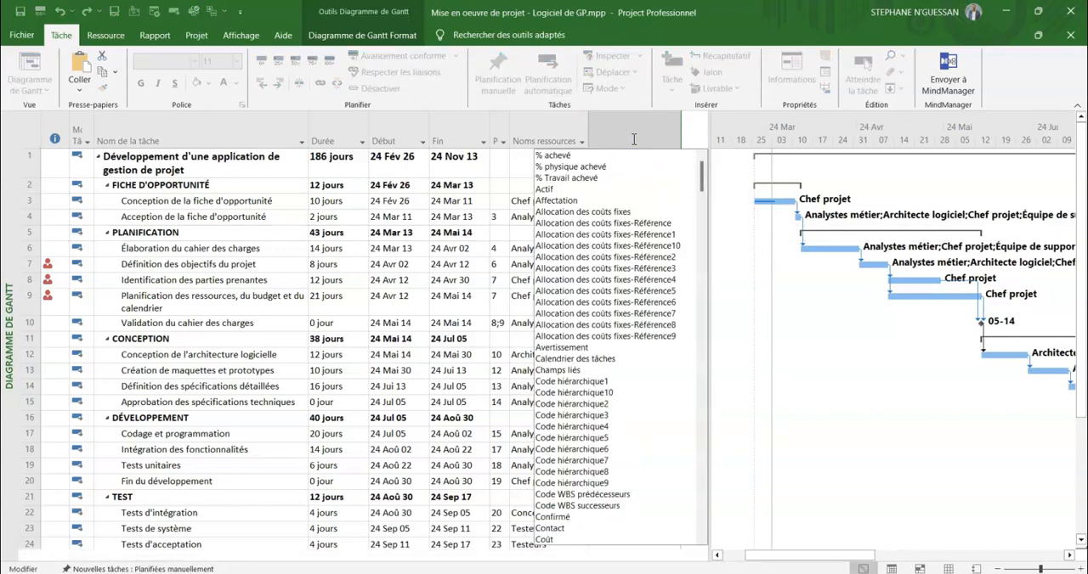
click(621, 155)
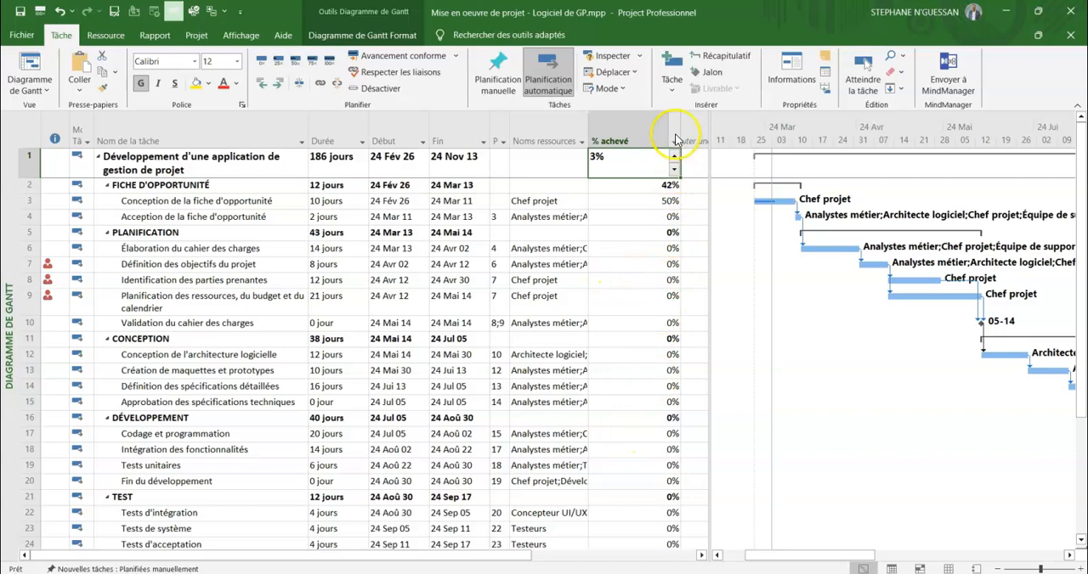
Narrow the "% achevé" column so that it only just fits its percentages.
drag(676, 138, 613, 139)
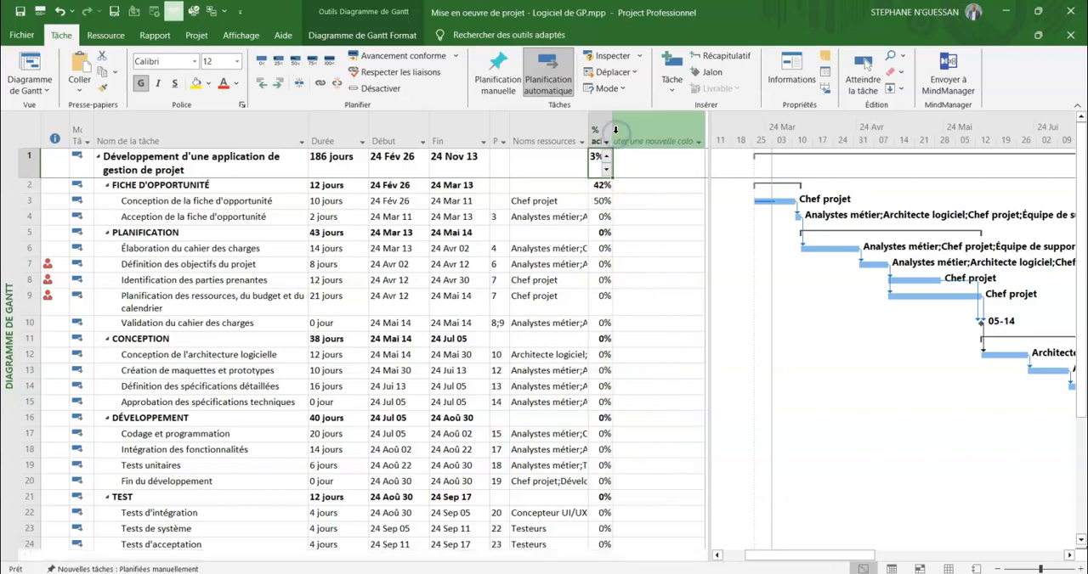
click(646, 140)
text(c)
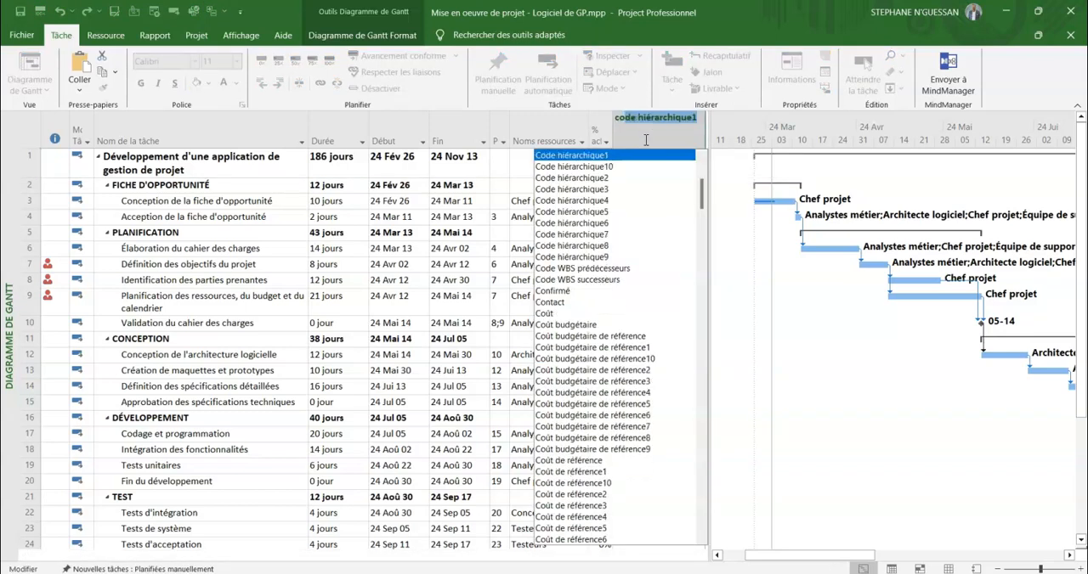
text(ou)
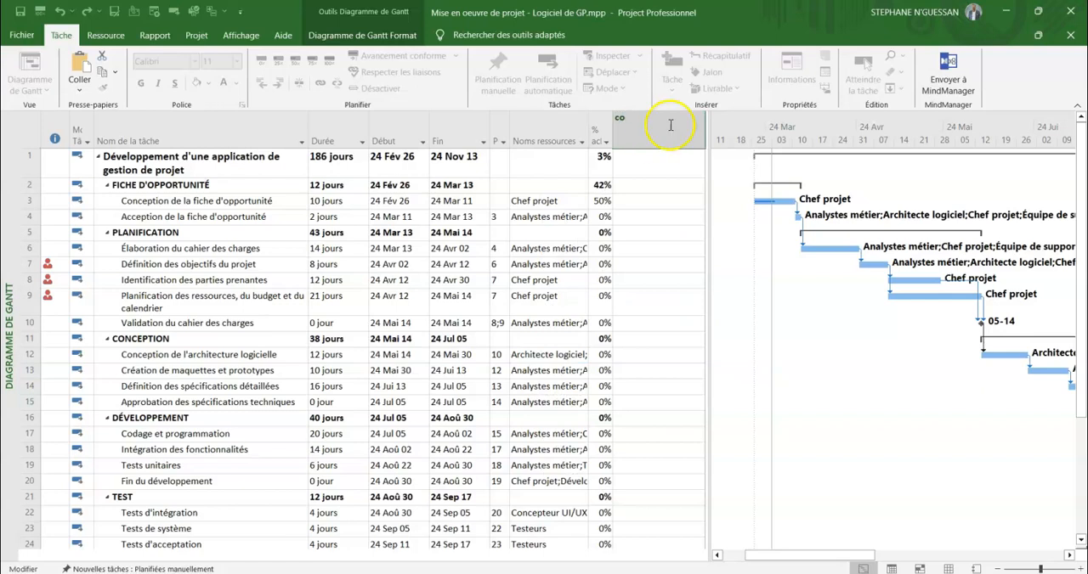
click(603, 124)
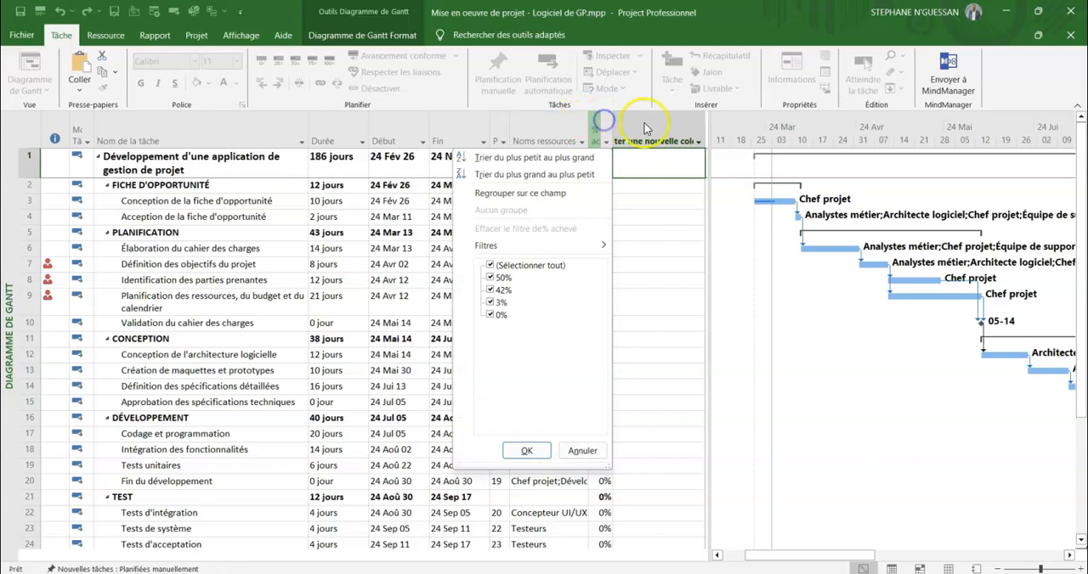
click(644, 127)
Add a "Coût" column to the task table directly after the "% achevé" column.
click(652, 134)
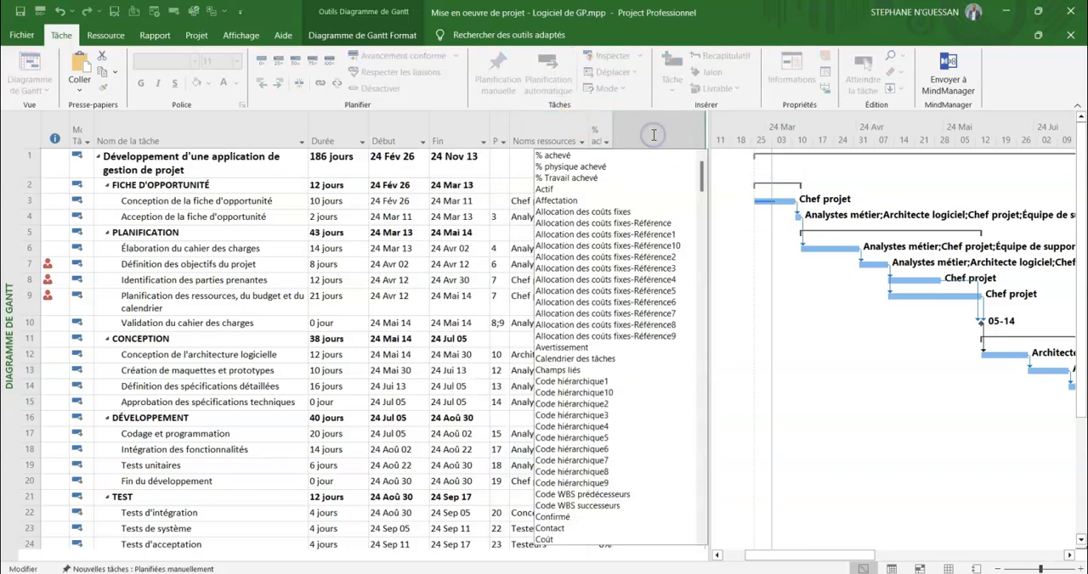
text(calendrier des tâches)
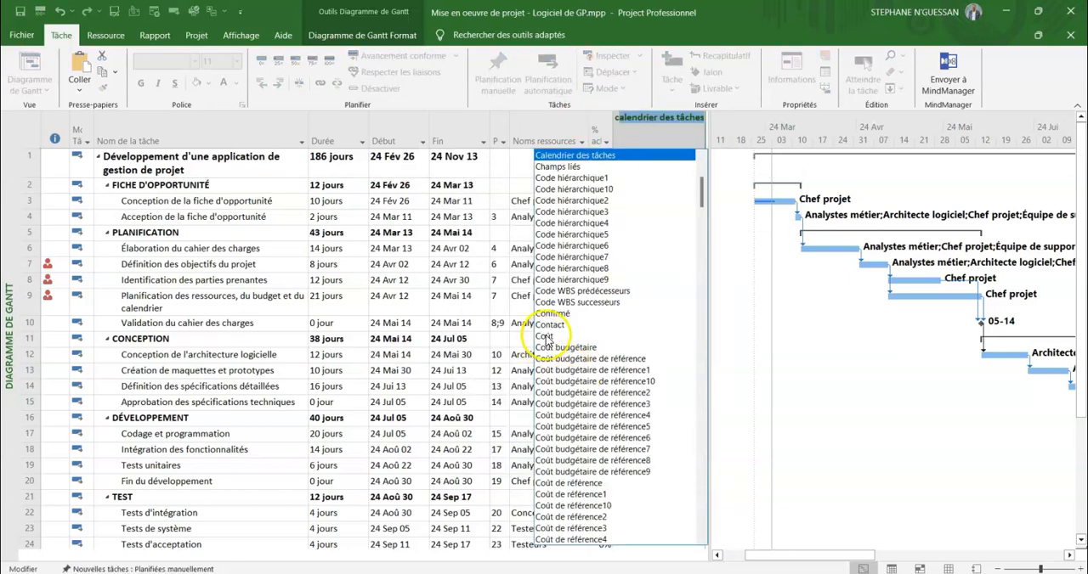
click(547, 338)
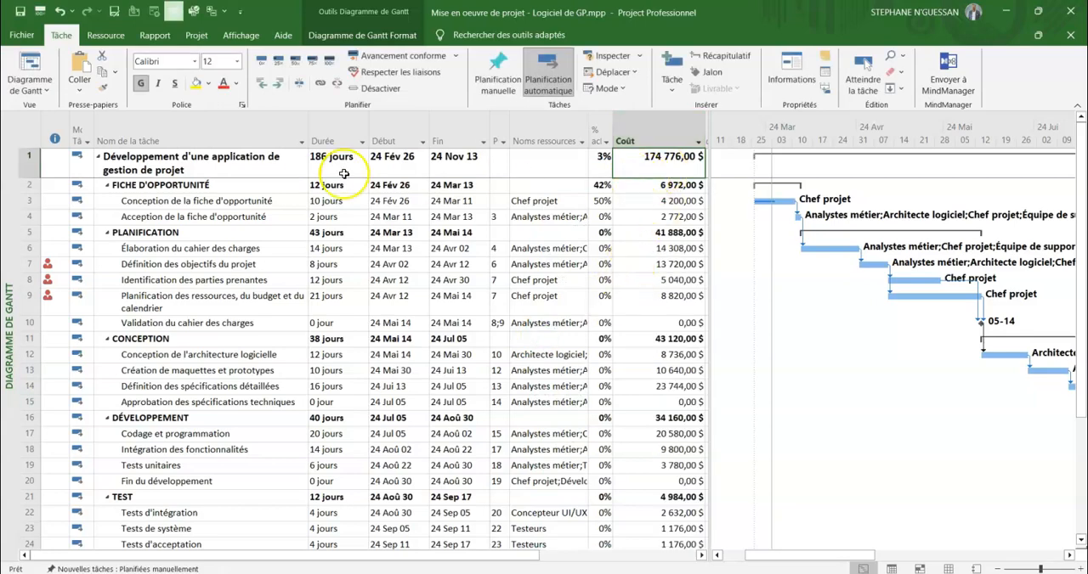
Review the task costs and read the indicator note for the task "Définition des objectifs du projet".
scroll(653, 238, down, 2)
scroll(641, 271, up, 2)
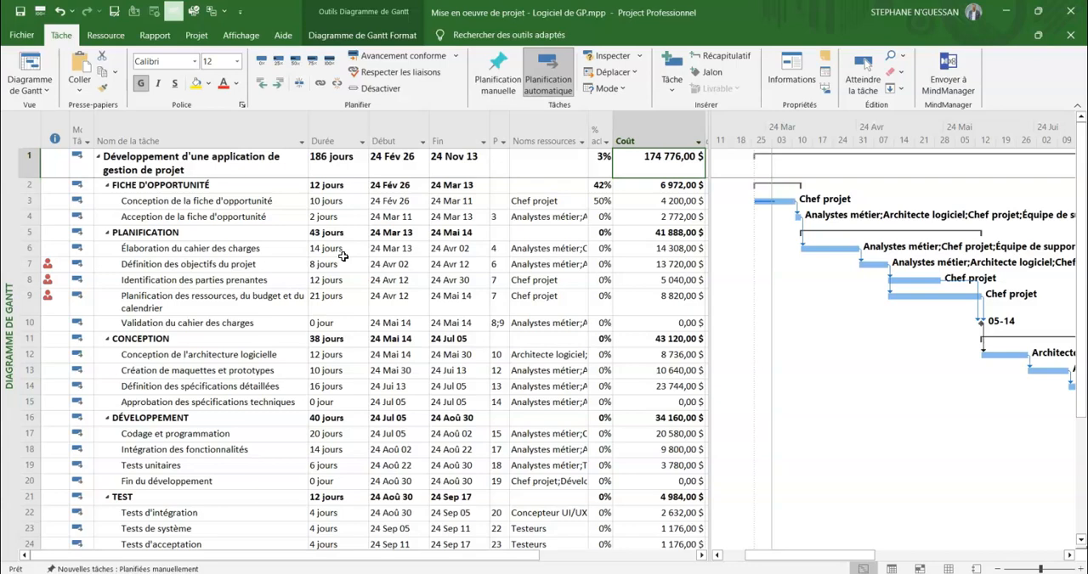
scroll(635, 281, down, 2)
scroll(636, 283, up, 2)
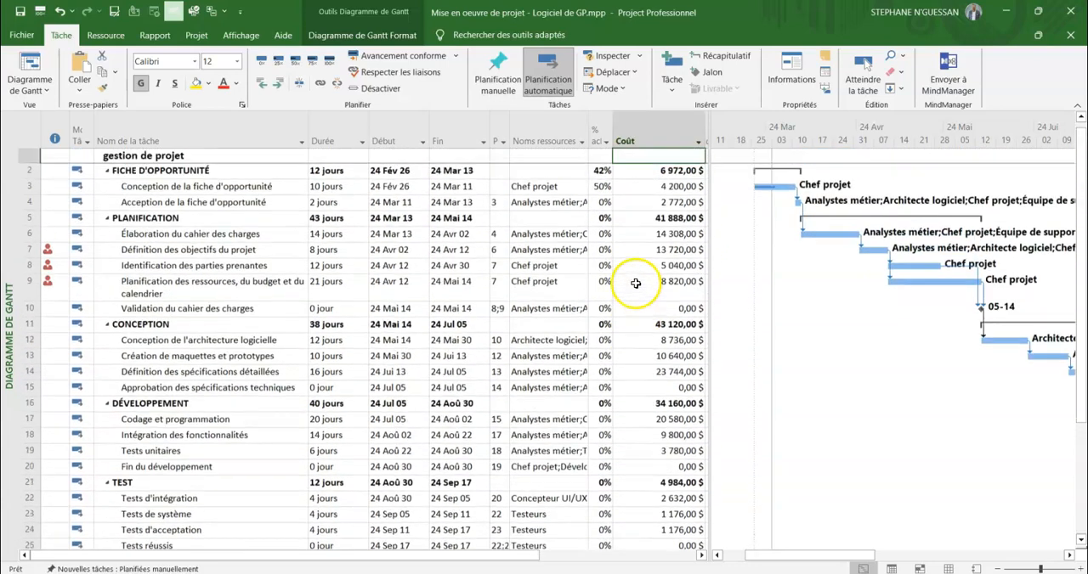
scroll(636, 283, up, 1)
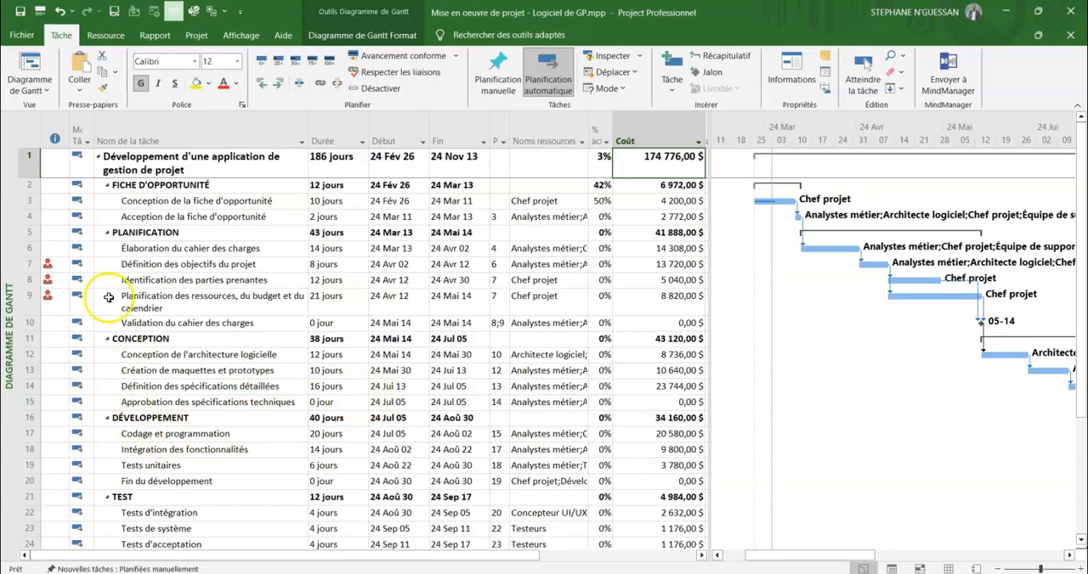
click(48, 264)
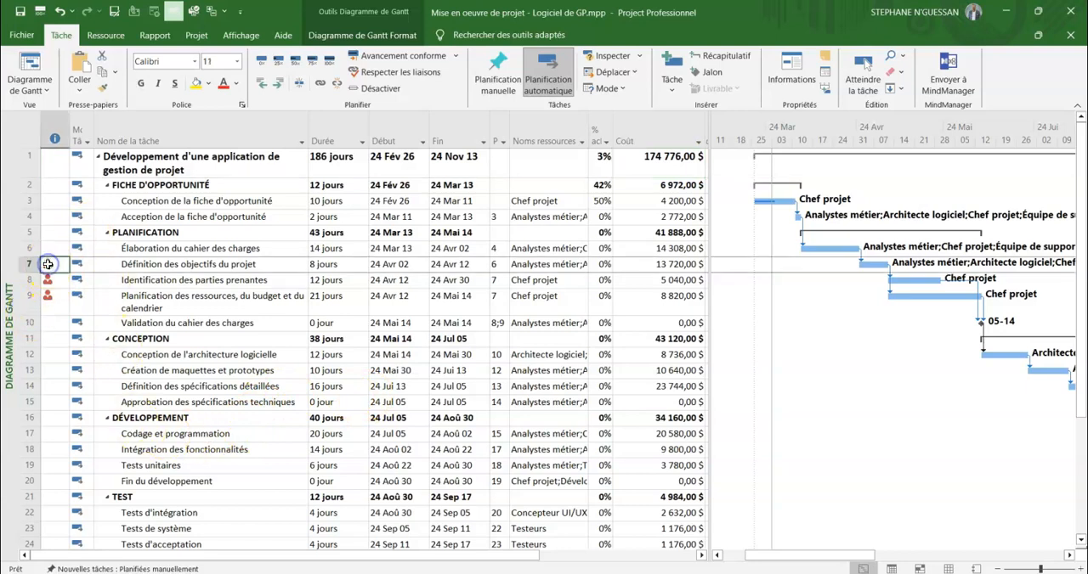
mouse_move(49, 264)
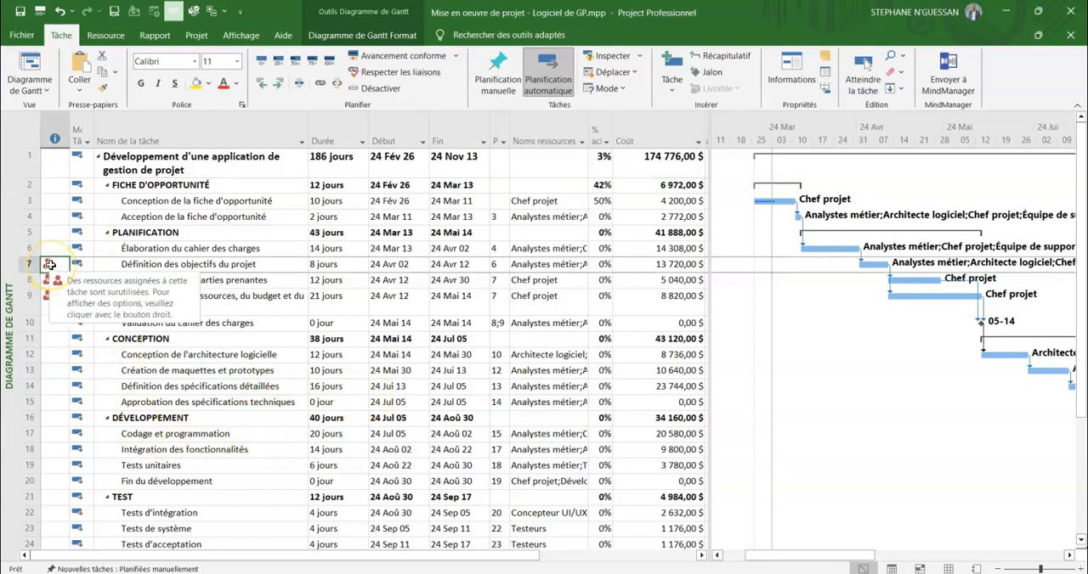